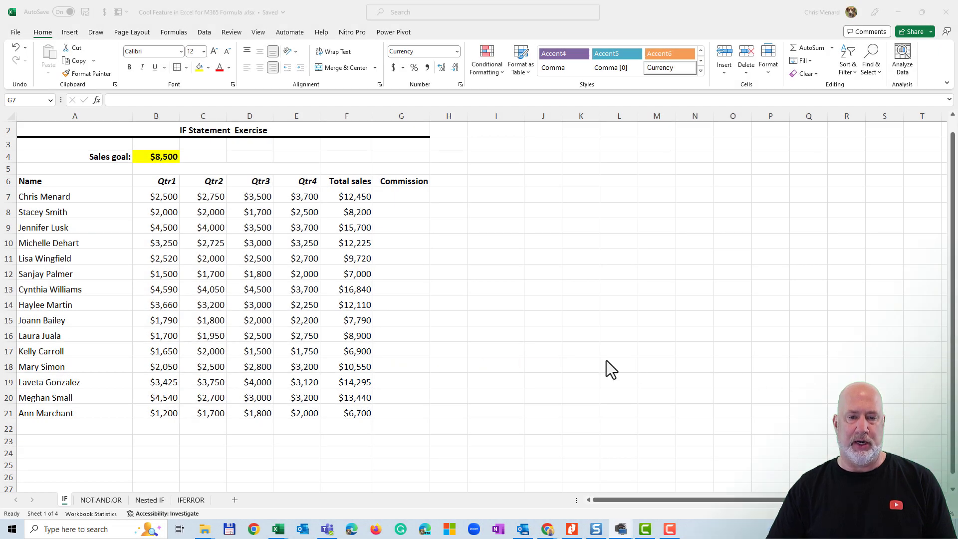
Select G7 after reviewing the Total sales figures in F7:F21
click(416, 195)
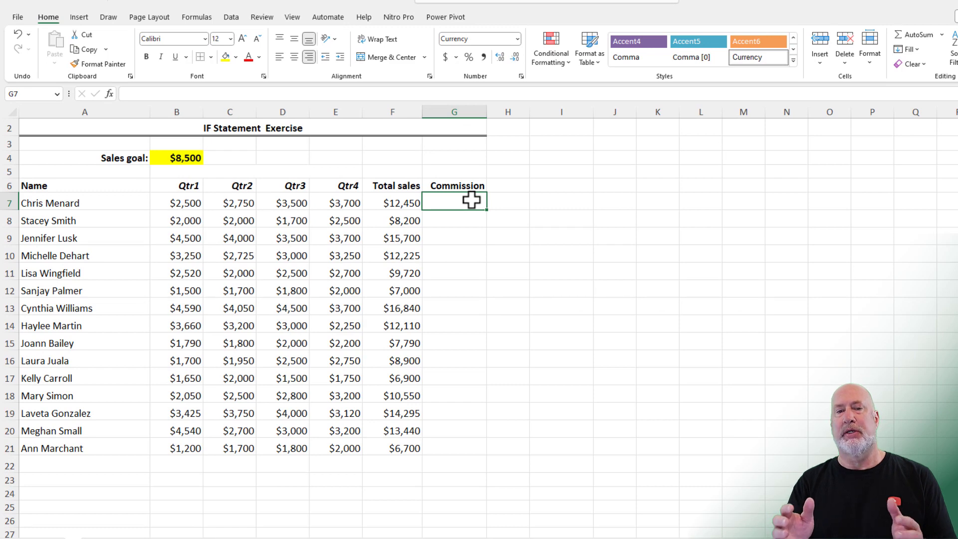
drag(375, 201, 391, 448)
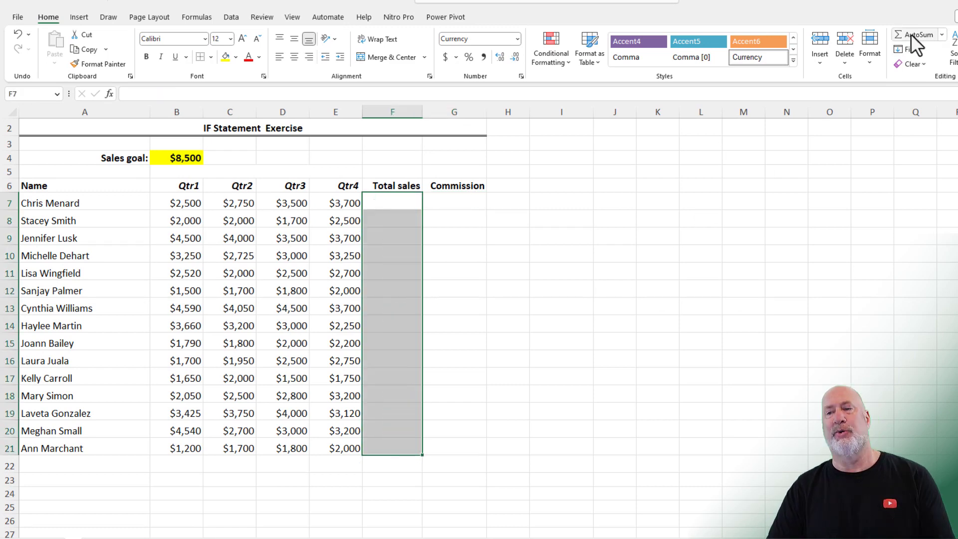
click(448, 202)
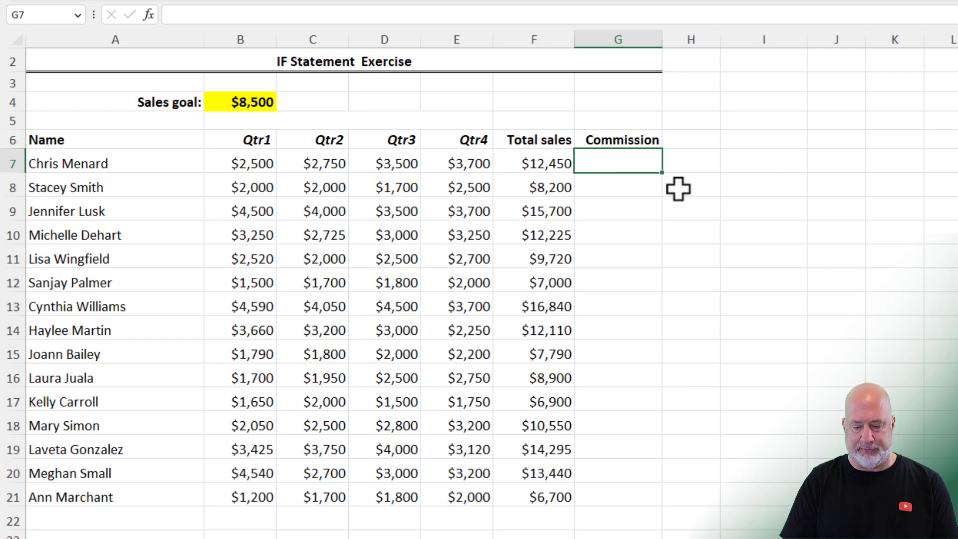
Enter =IF(F7>$B$4,1600,"") in G7 to pay 1600 when sales exceed the goal
text(=)
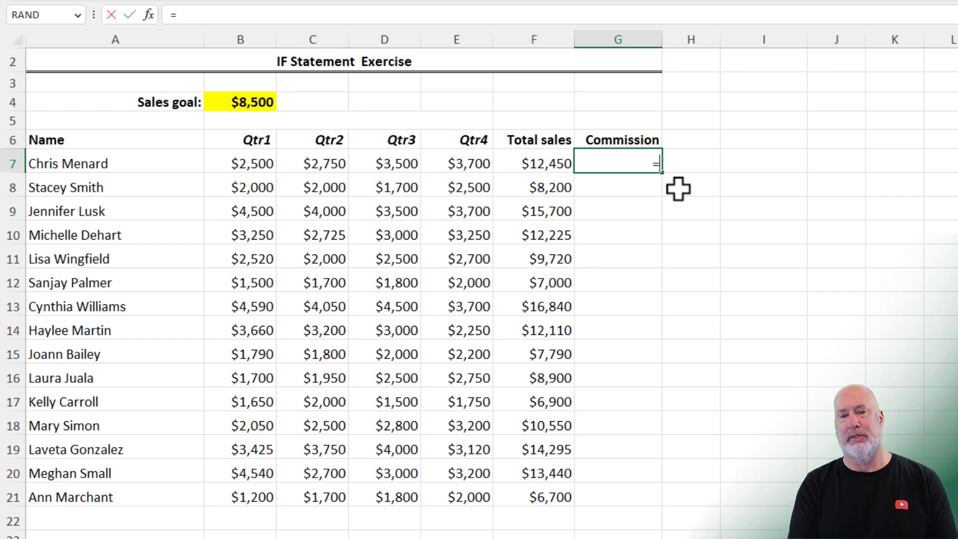
text(if)
double_click(677, 188)
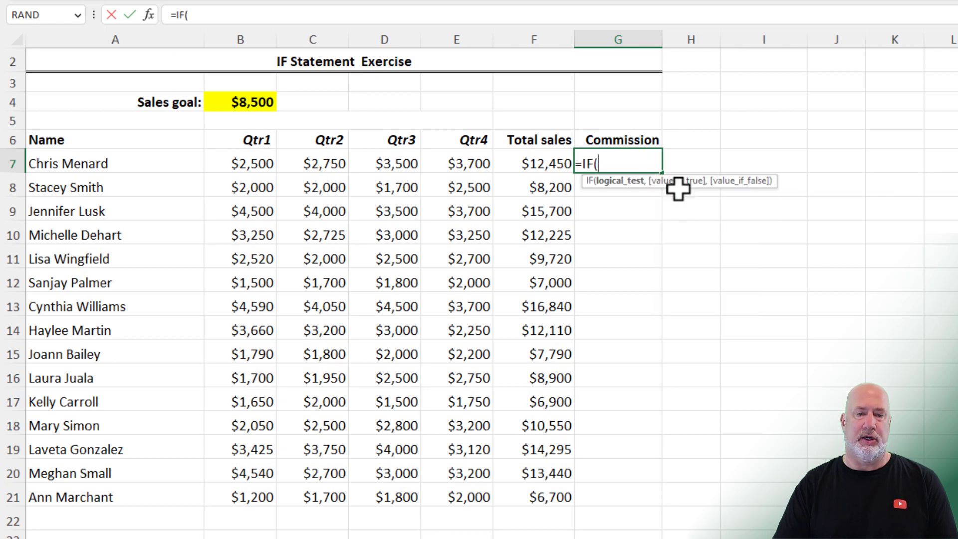
click(544, 164)
text(>)
click(255, 104)
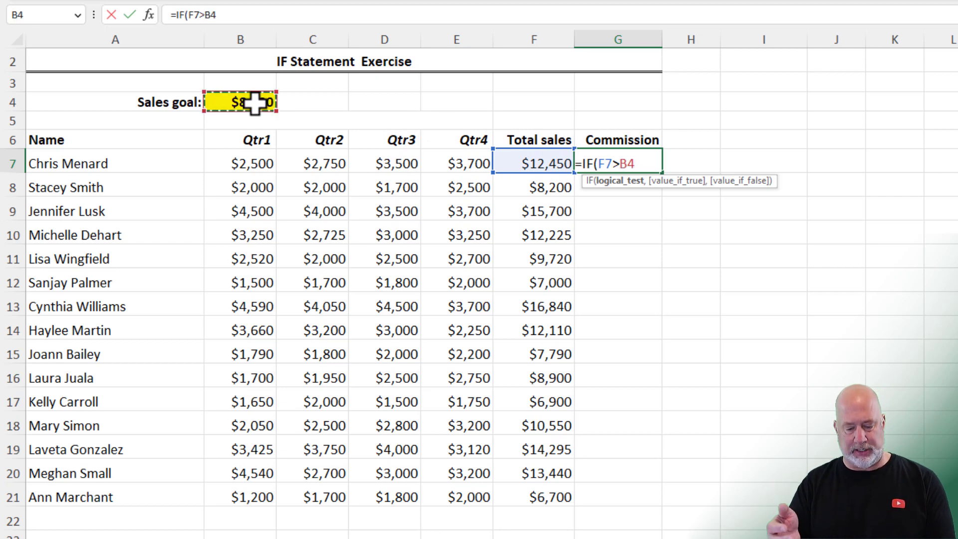
key(F4)
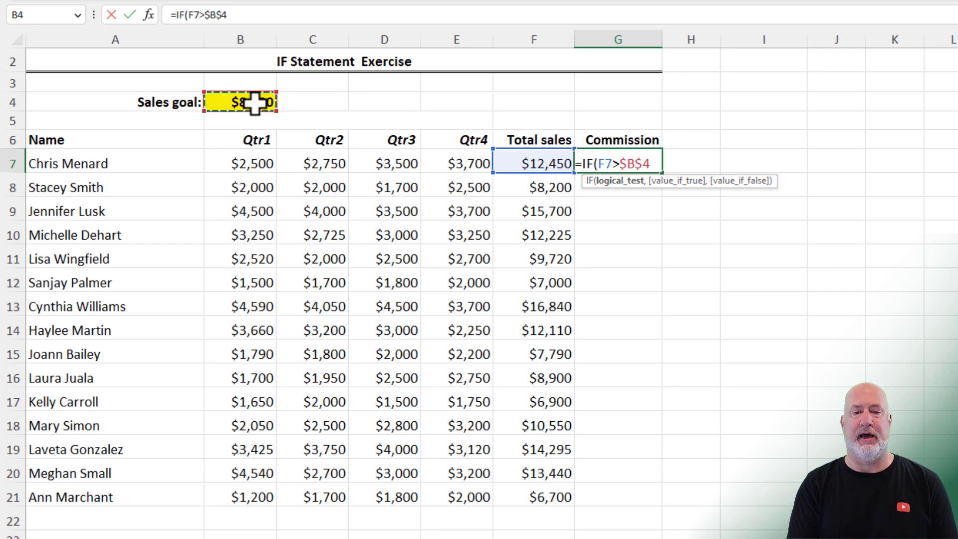
text(,)
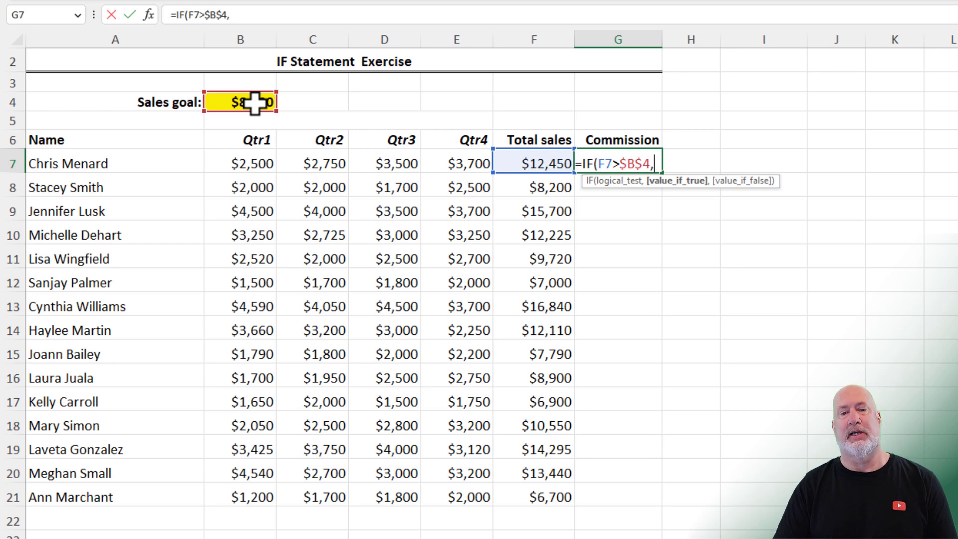
text(1600,)
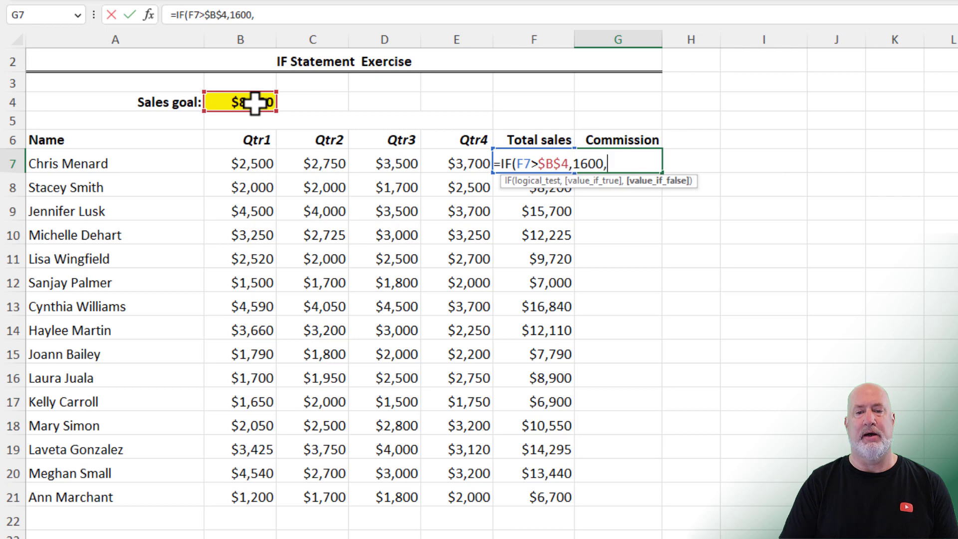
text("")
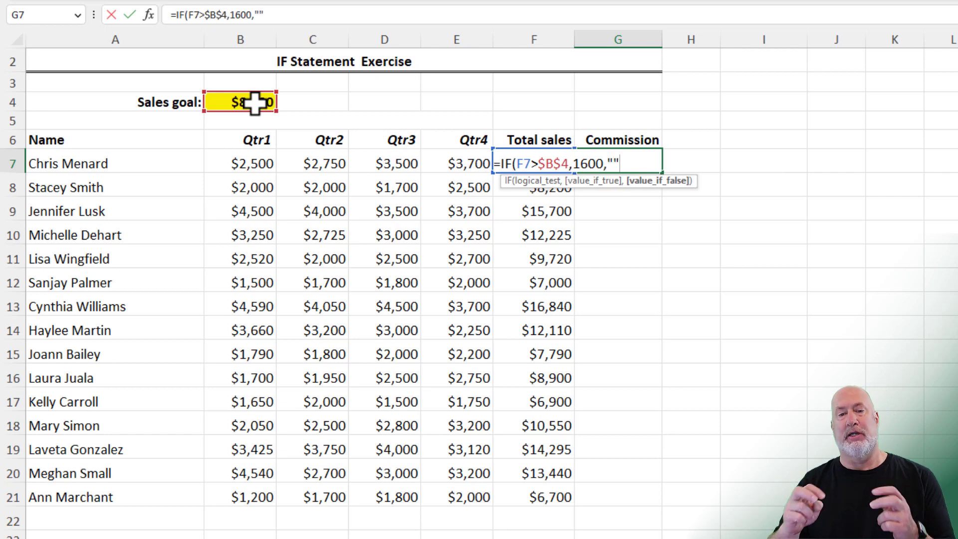
key(ctrl+Return)
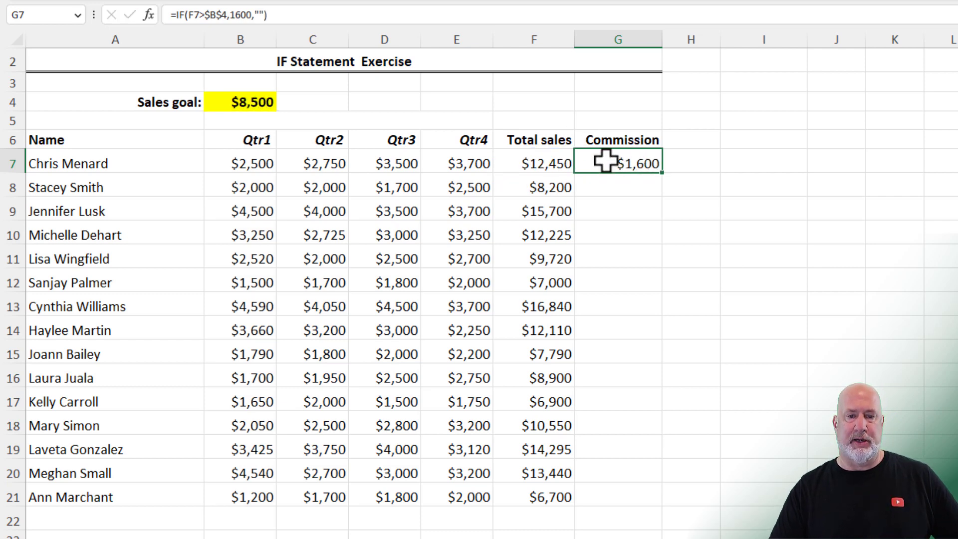
Fill the commission formula down to G21, widen column G, and reopen G7's formula
double_click(662, 173)
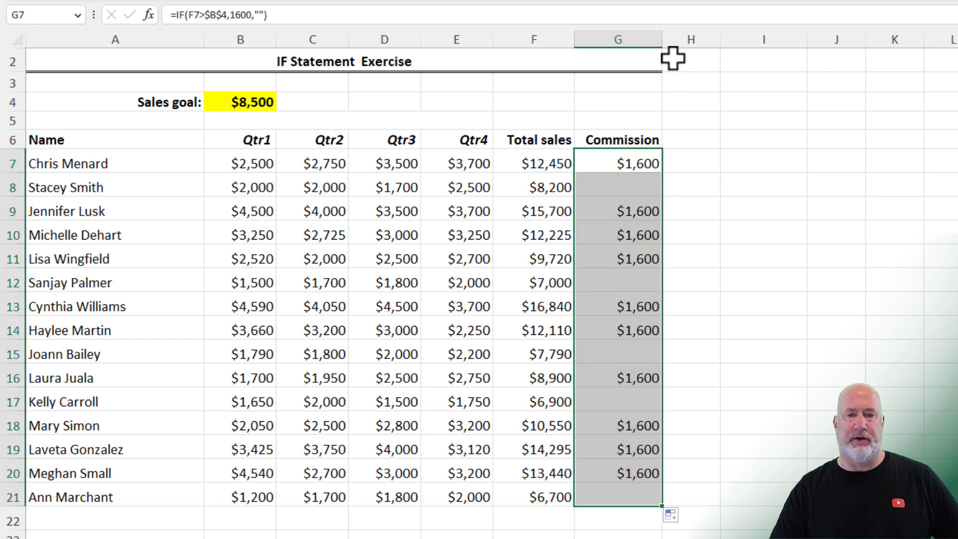
drag(663, 39, 682, 39)
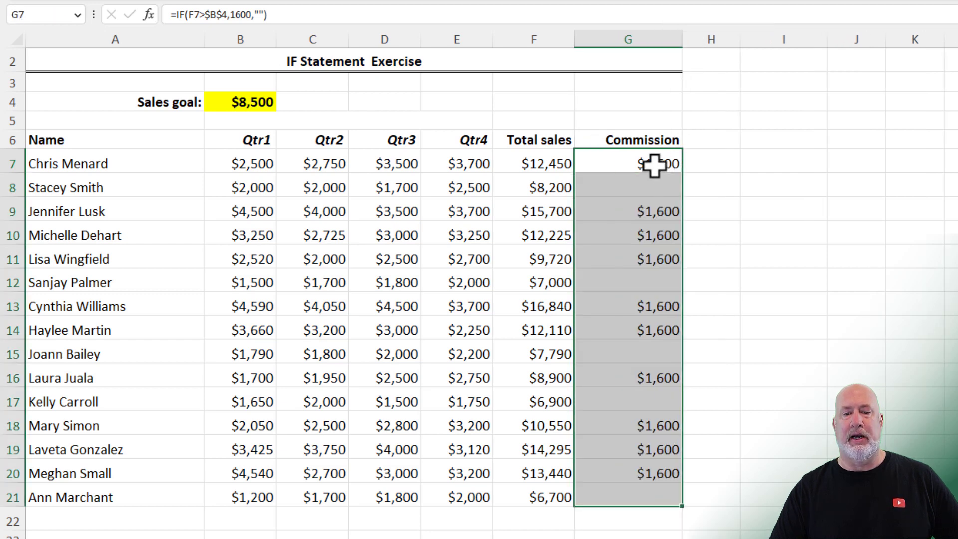
click(654, 160)
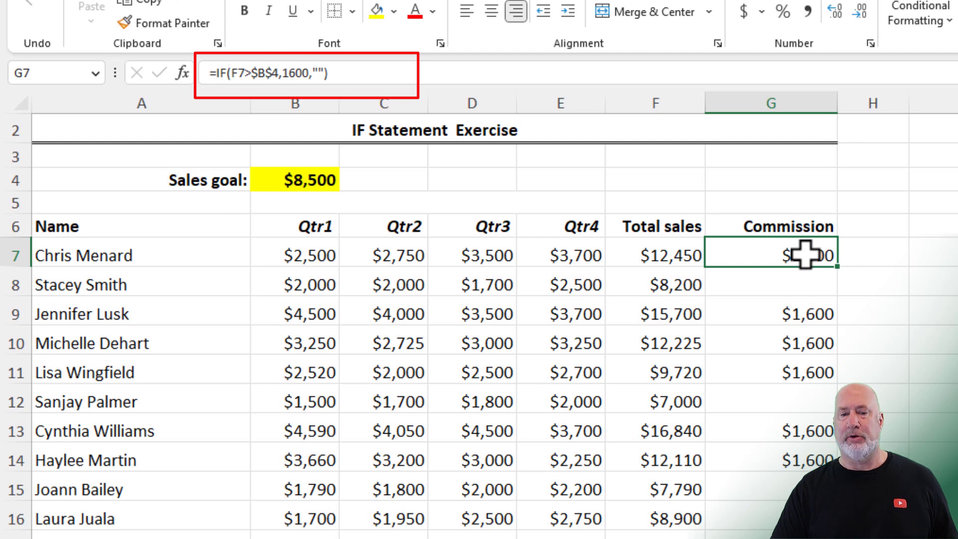
double_click(805, 255)
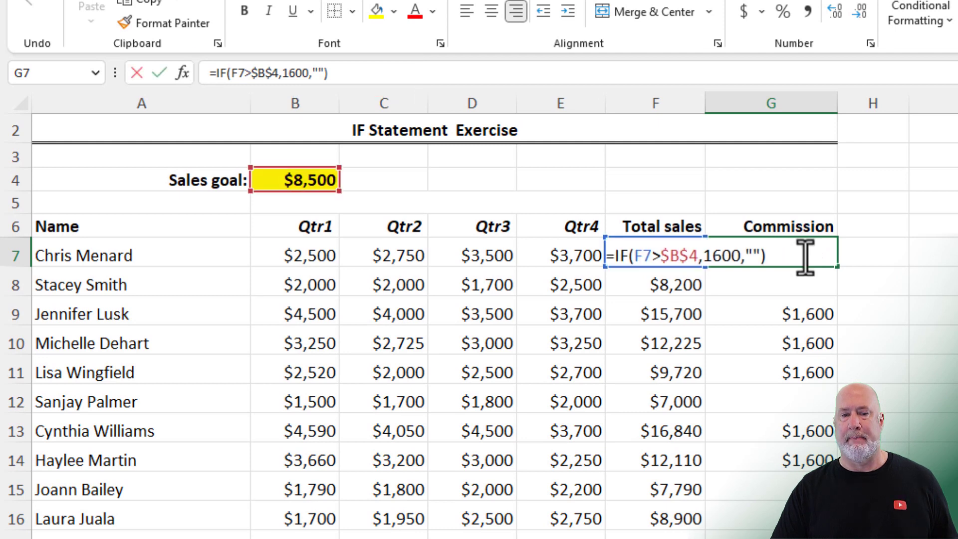
click(642, 255)
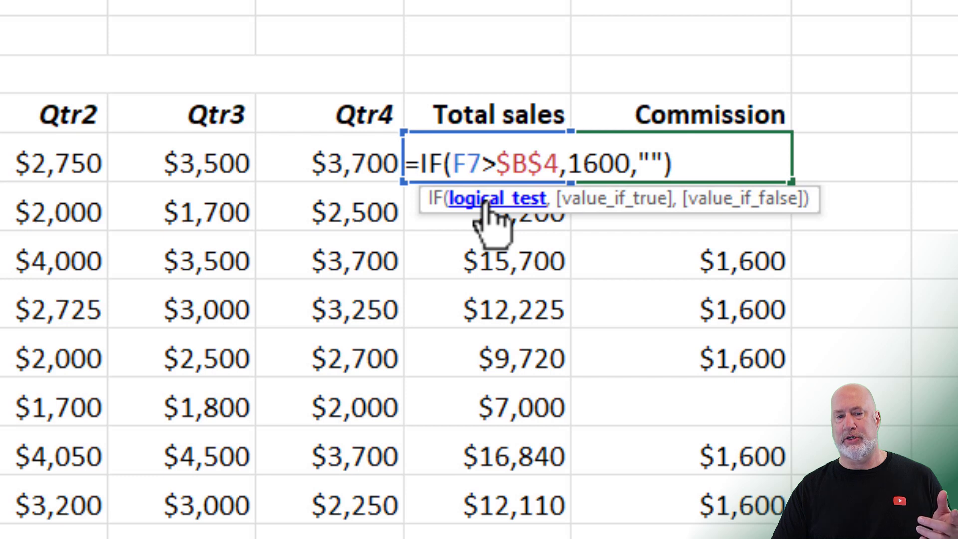
click(487, 204)
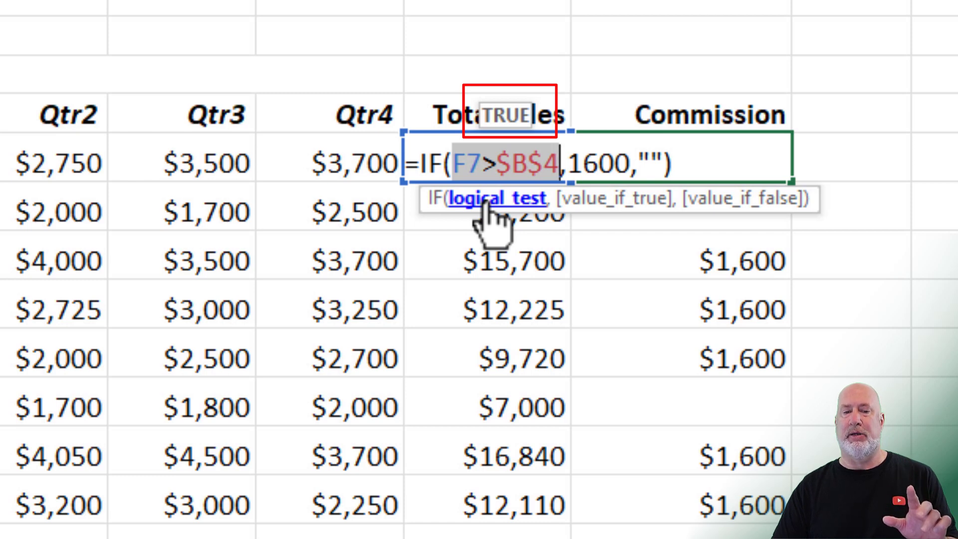
click(610, 200)
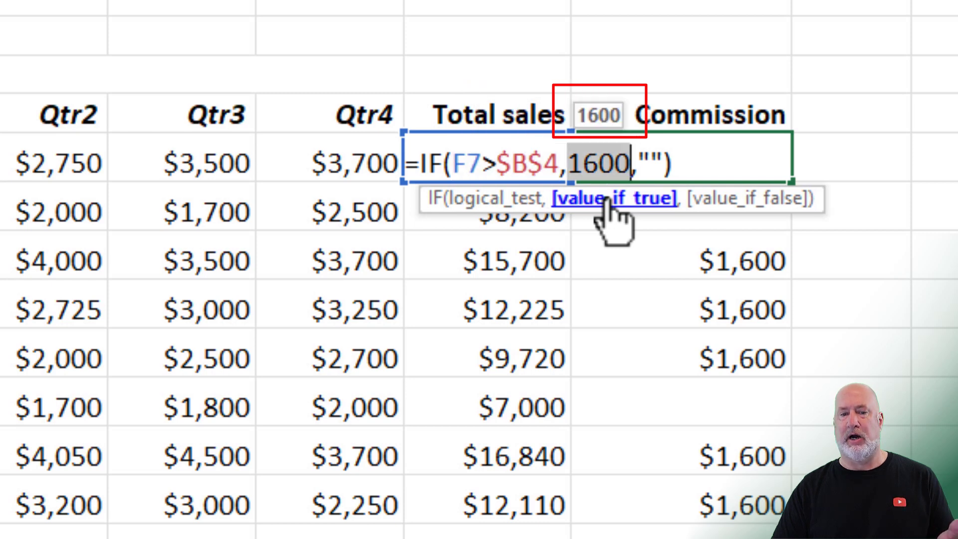
click(727, 213)
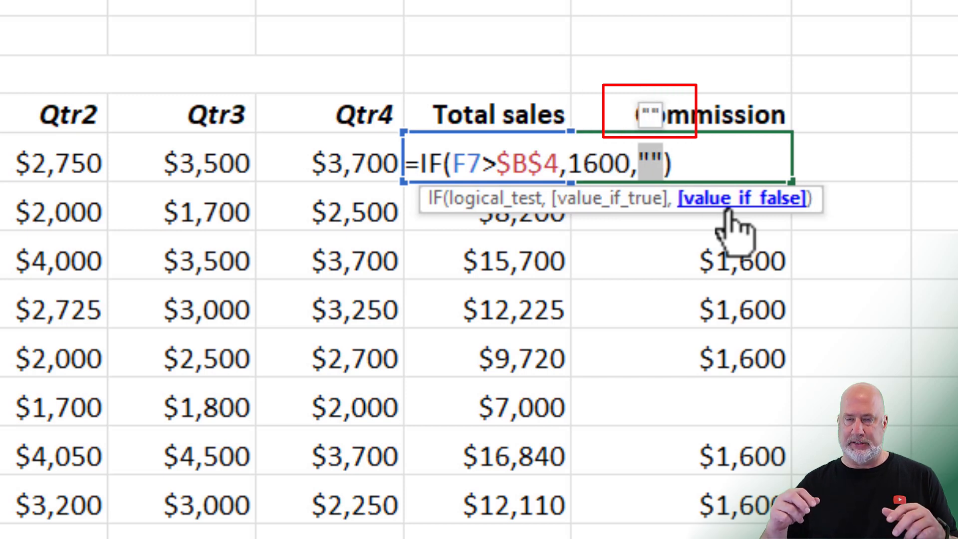
key(ctrl+Return)
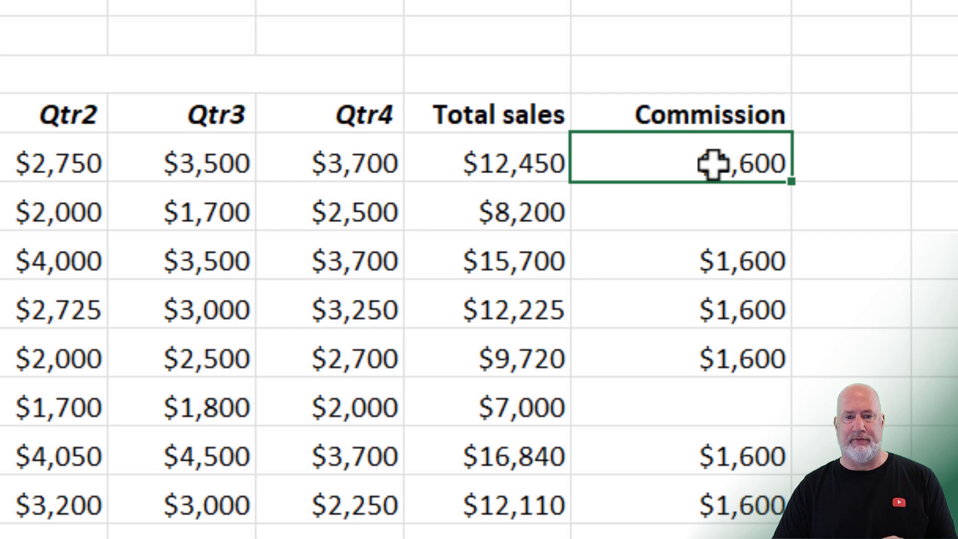
double_click(714, 165)
Replace 1600 so G7 reads =IF(F7>$B$4,.20*(F7-$B$4),""), returning $790
double_click(585, 158)
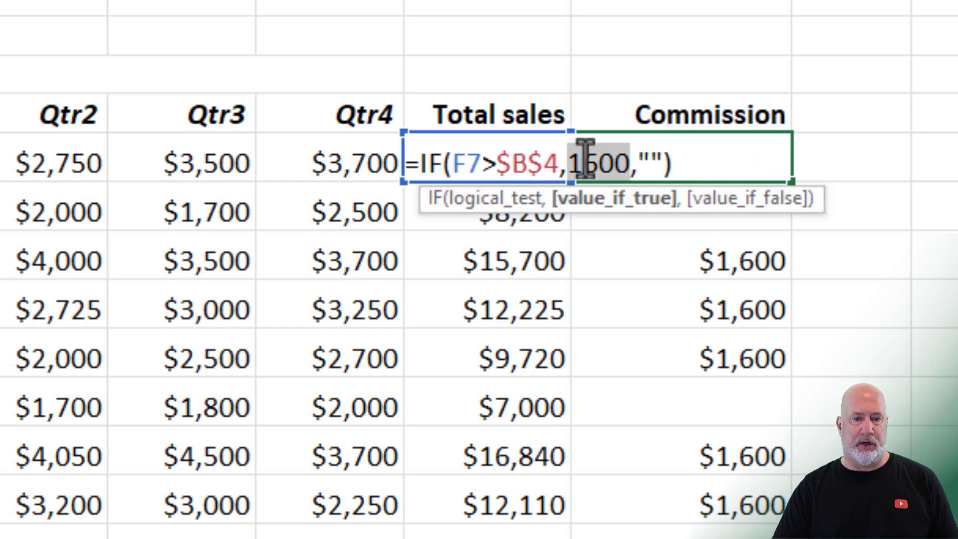
key(Delete)
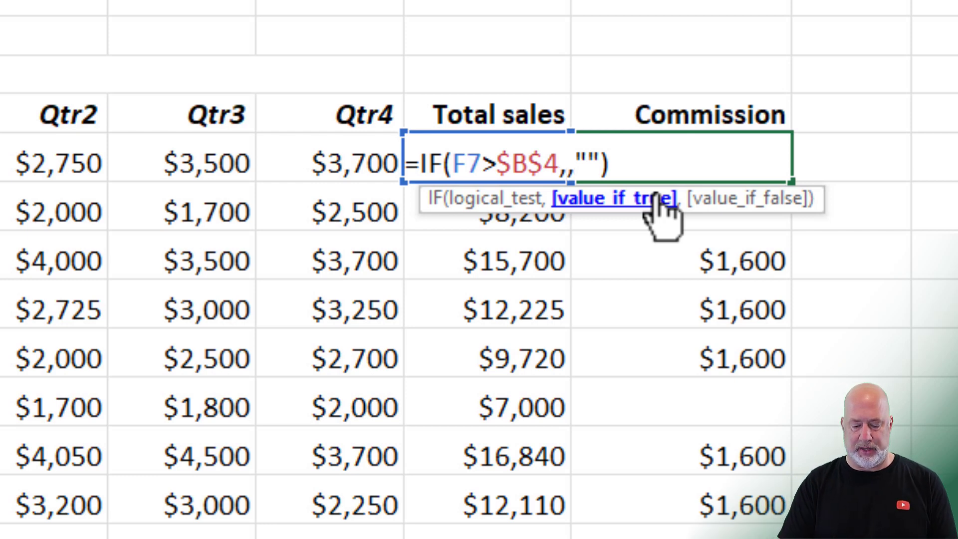
text(.20)
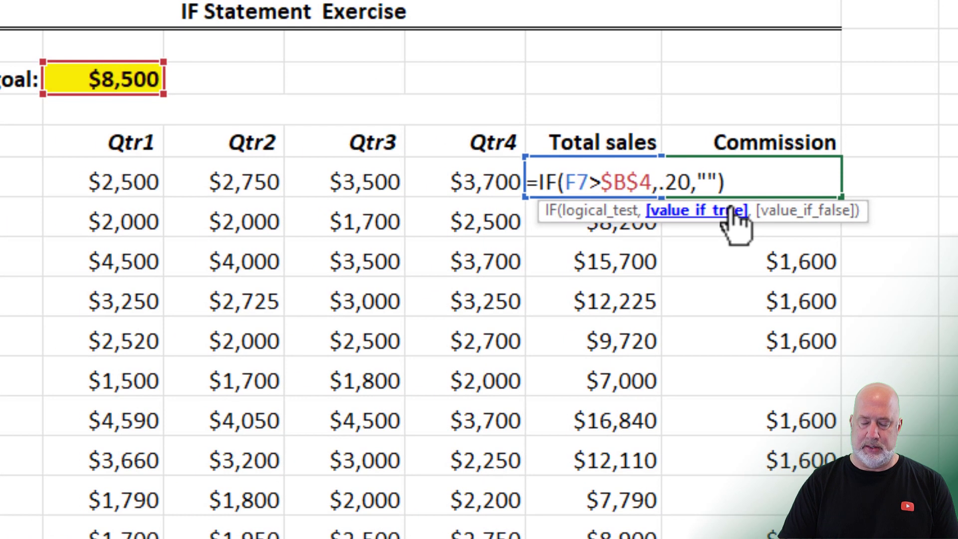
key(Right)
key(Right)
key(Left)
key(Left)
text(*(f)
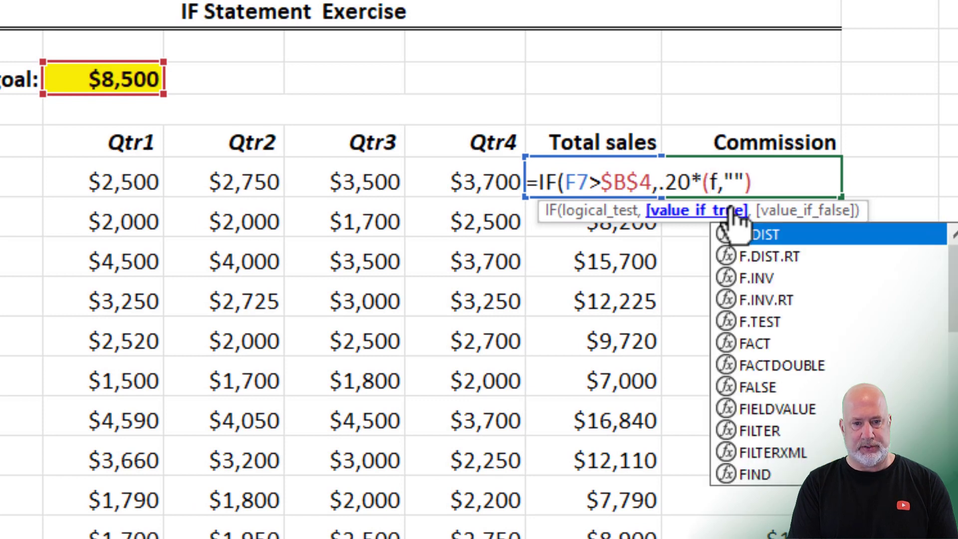
text(7)
text(-$B$)
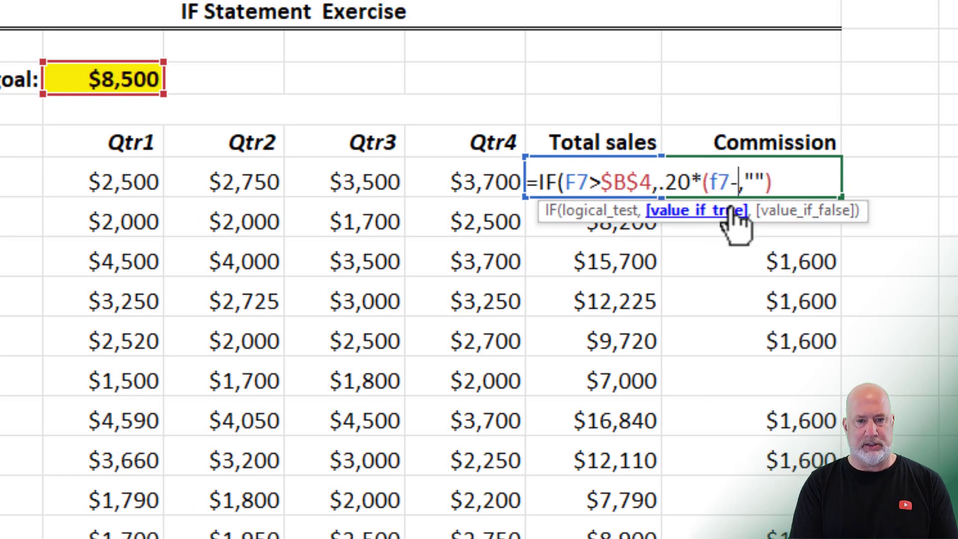
text(4)
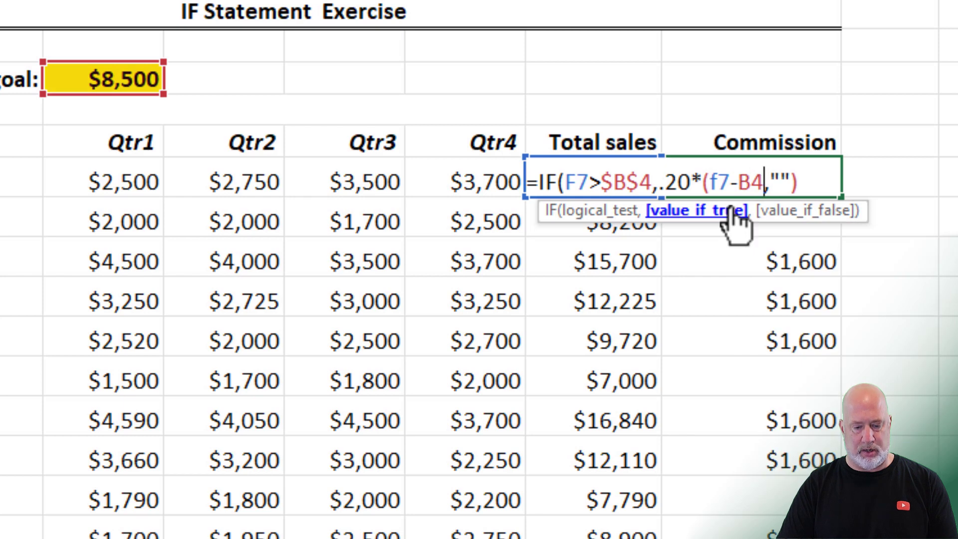
key(F4)
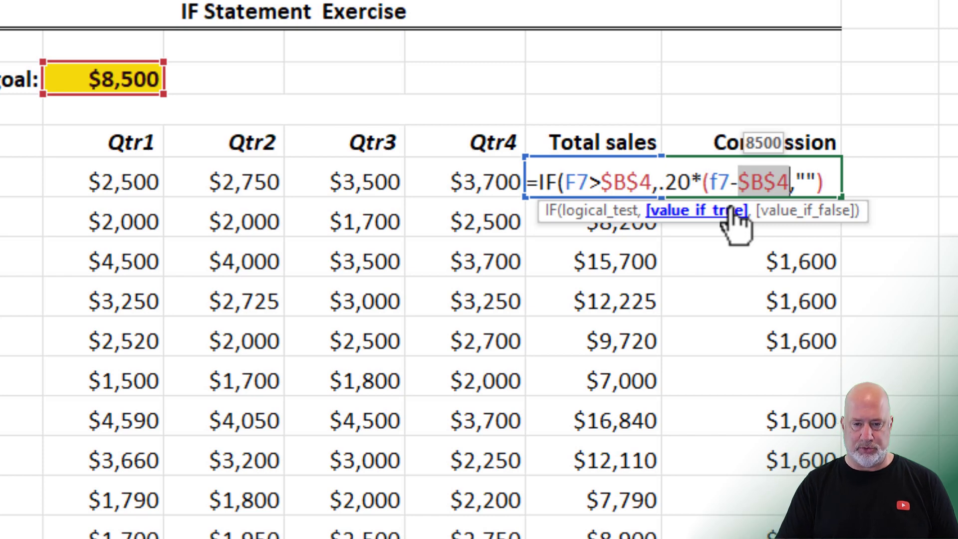
key(Return)
key(Return)
click(785, 183)
text())
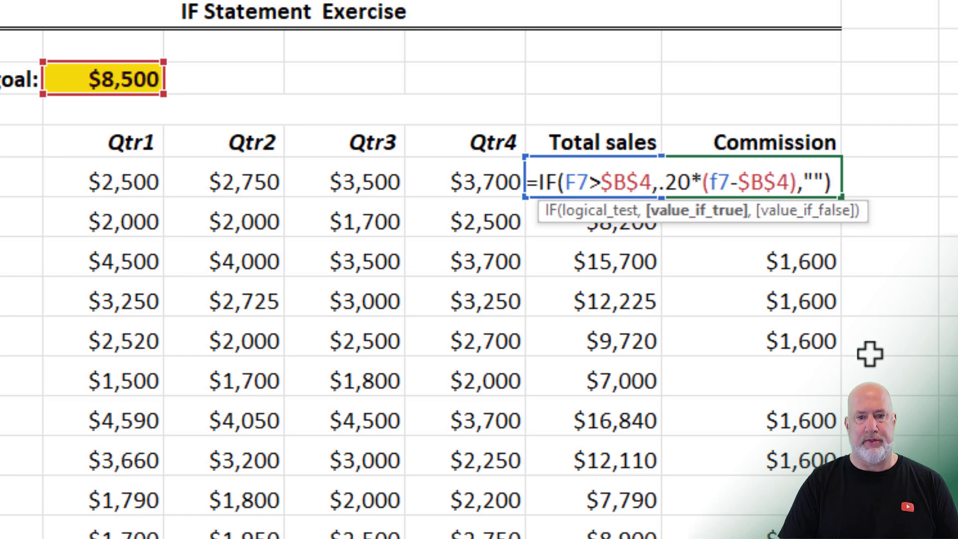
key(Return)
key(Up)
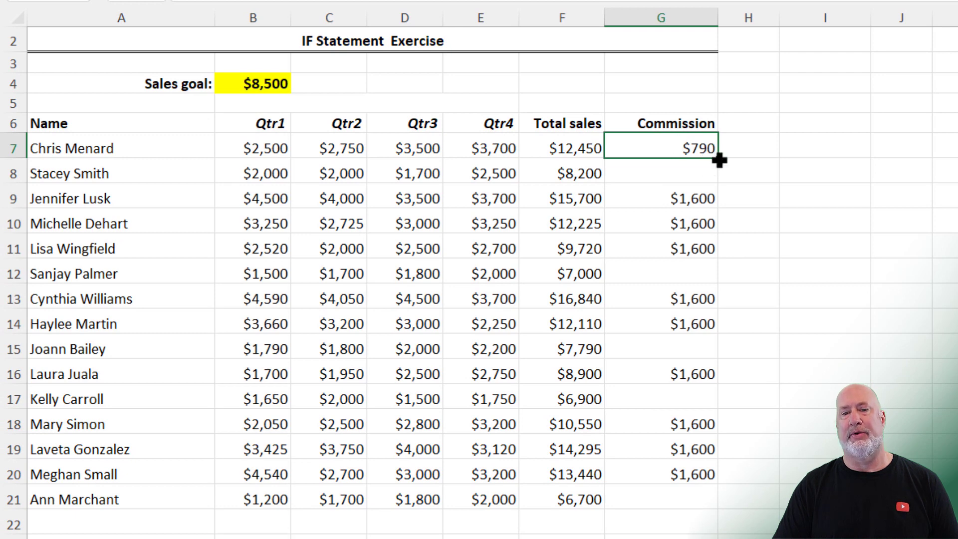
Copy the 20% commission formula down to G21 and open G7's formula
double_click(719, 160)
click(704, 147)
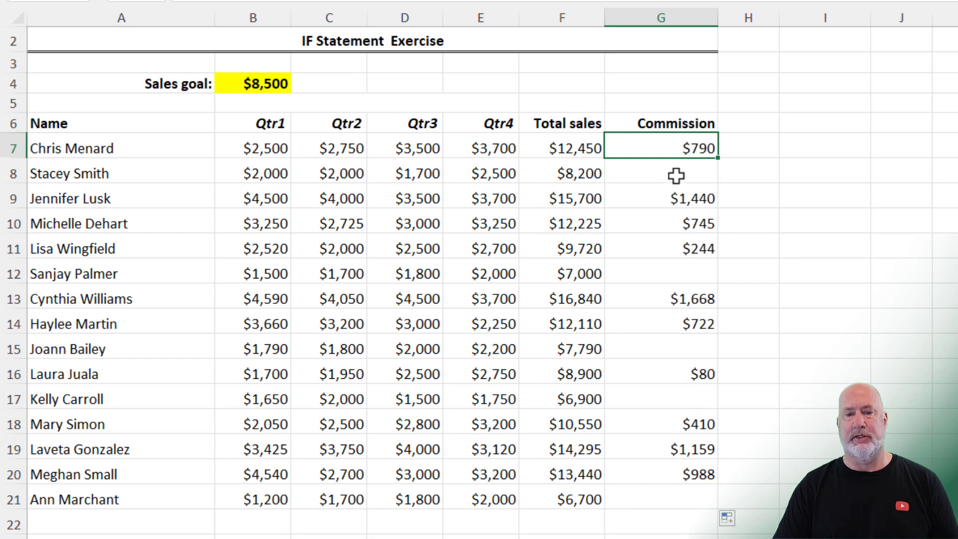
double_click(688, 149)
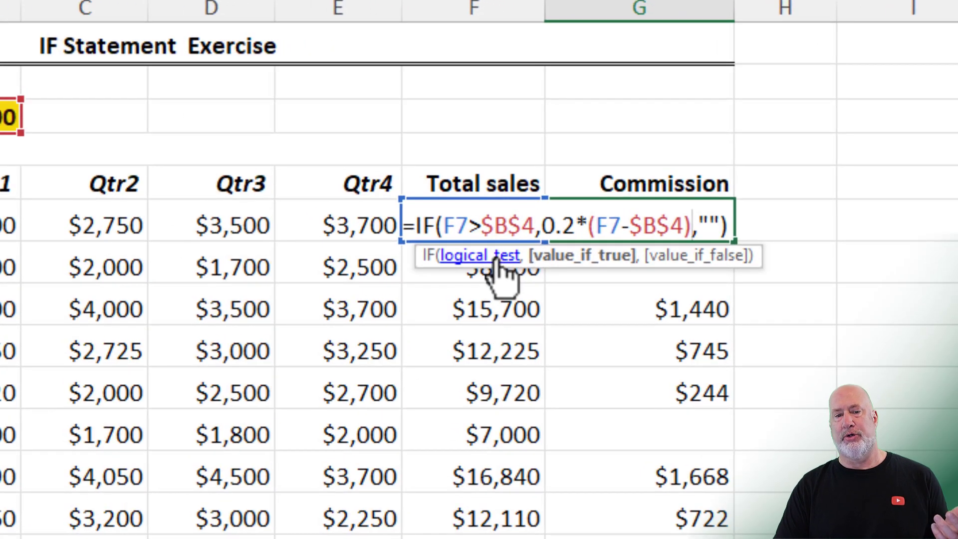
Evaluate the logical test and value-if-true parts of G7 and G9, leaving them unchanged
click(498, 258)
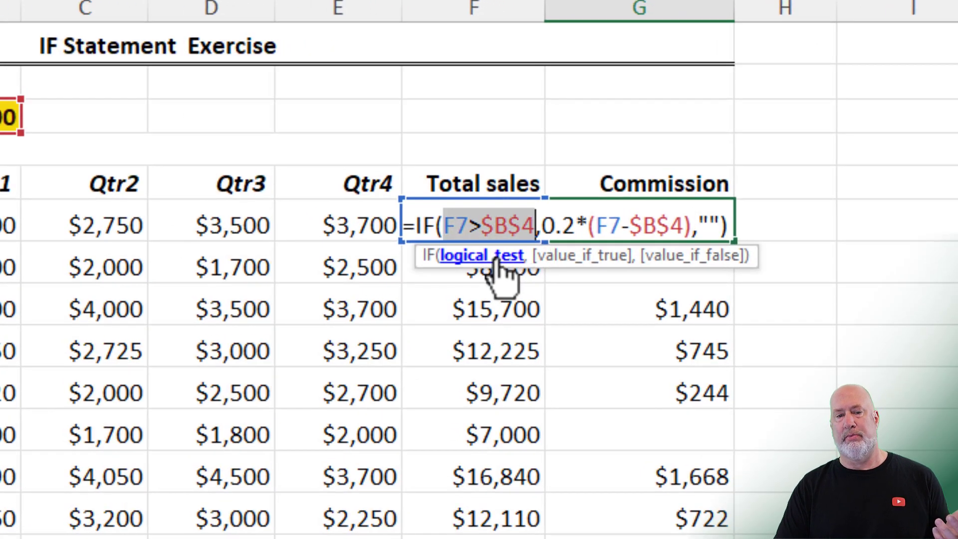
click(571, 257)
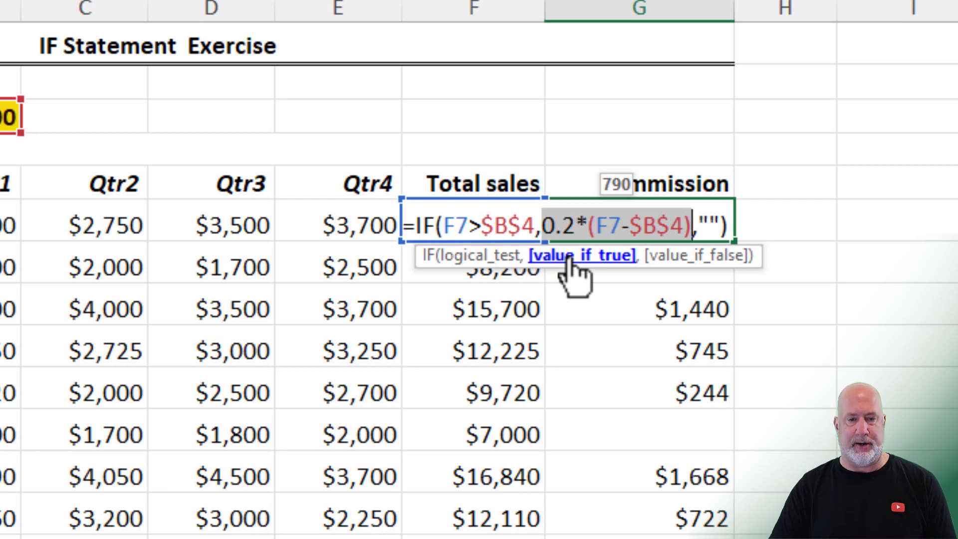
key(ctrl+Return)
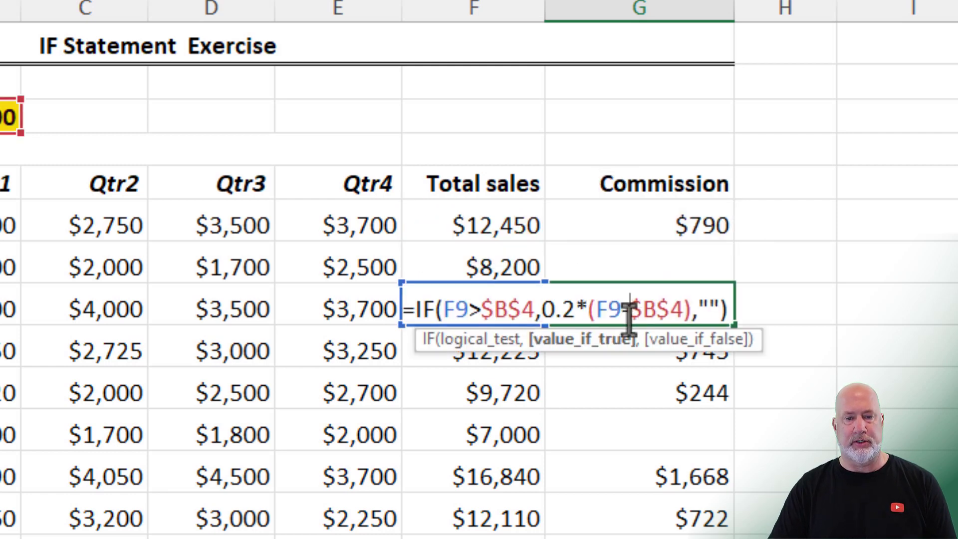
click(571, 344)
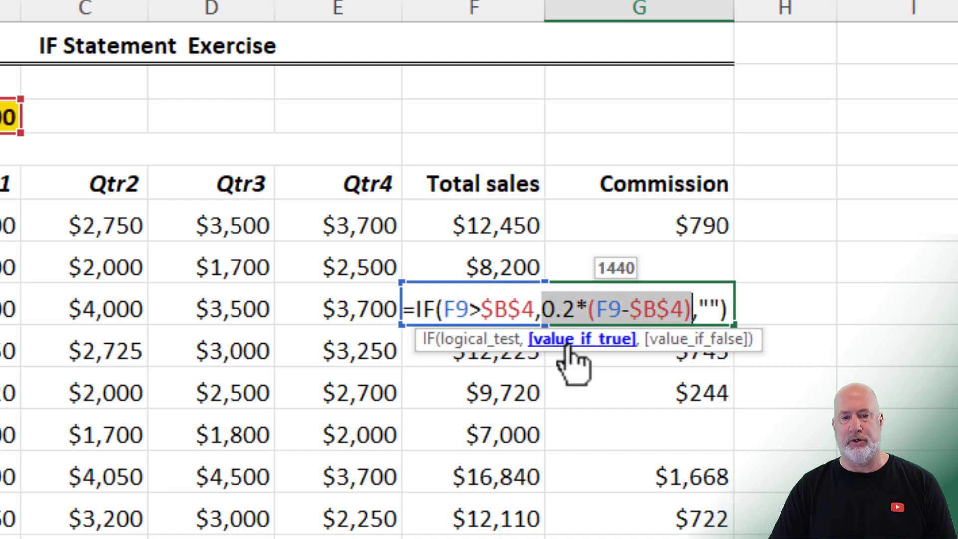
key(ctrl+Return)
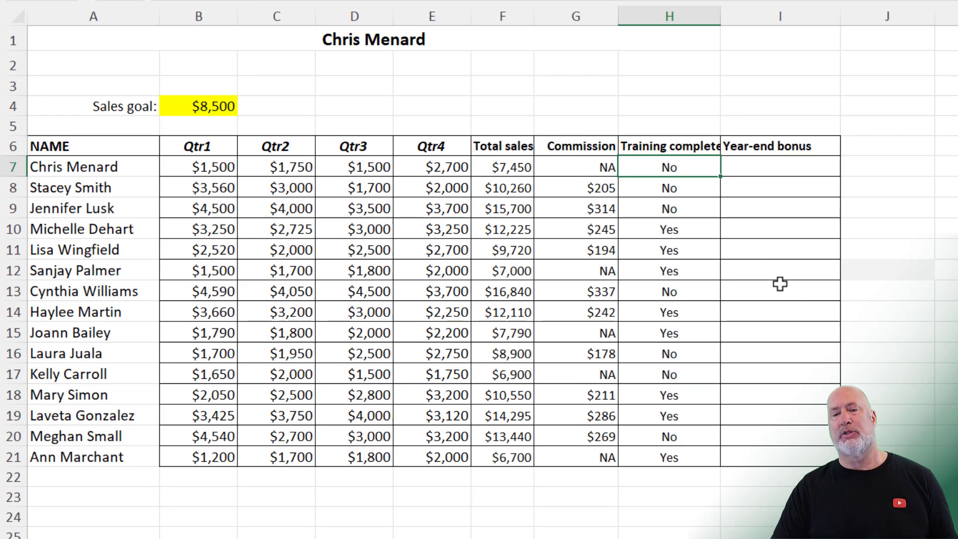
Wrap the Training completed heading in H6 onto two lines
click(738, 167)
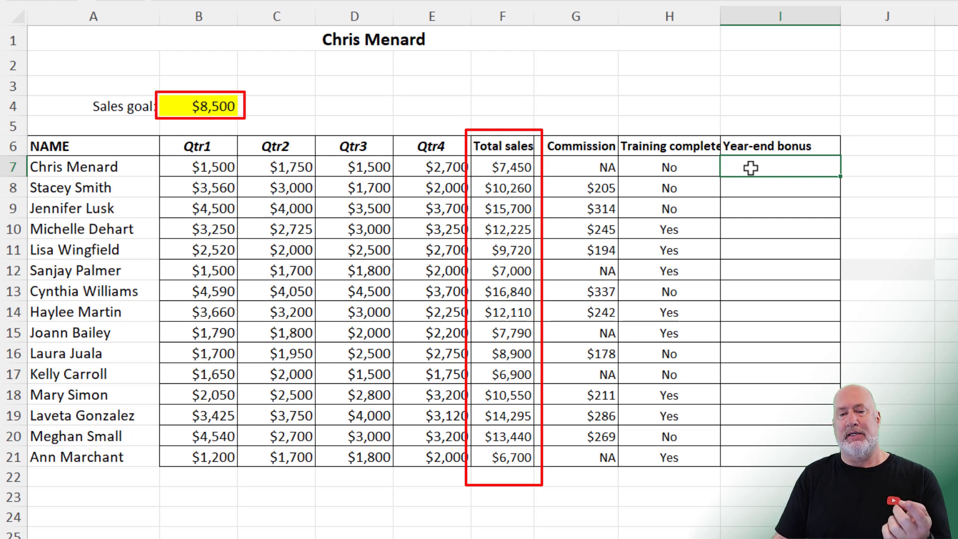
click(686, 148)
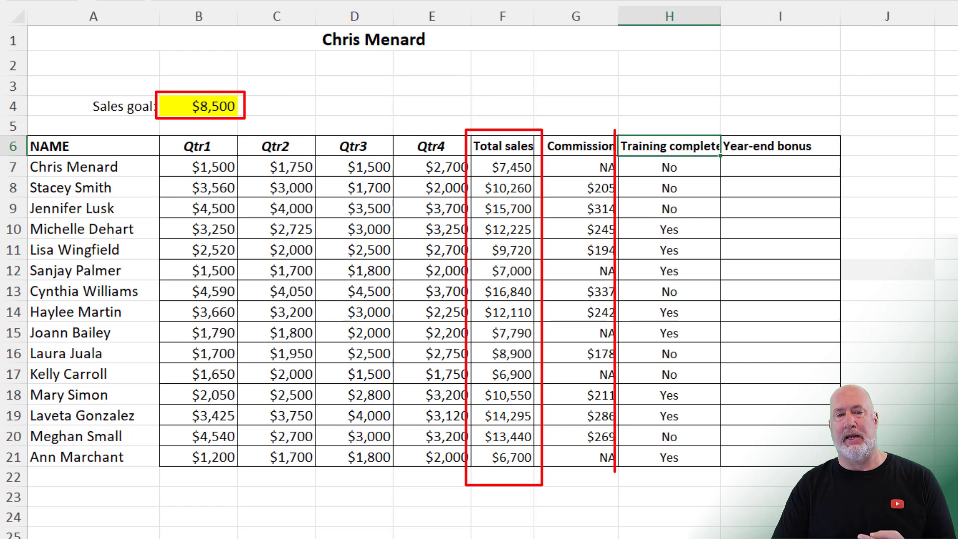
key(alt+h)
key(w)
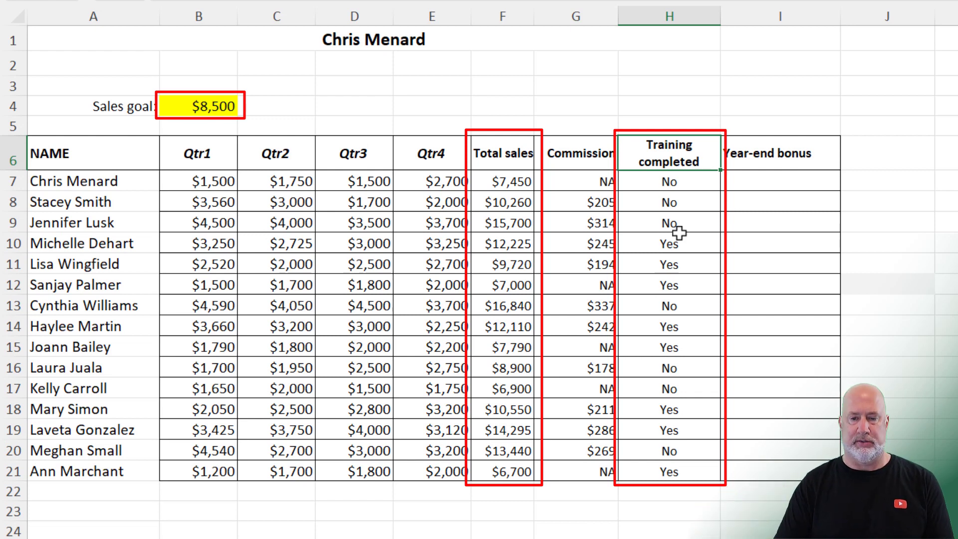
click(819, 182)
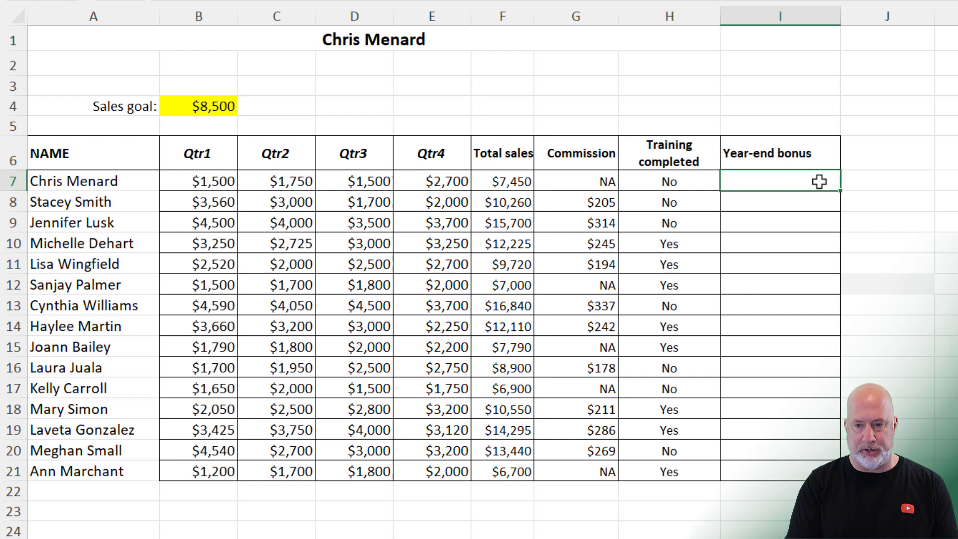
Start I7's bonus formula as =IF(AND(F7>$B$4, with an absolute goal reference
text(=IF(and)
key(Tab)
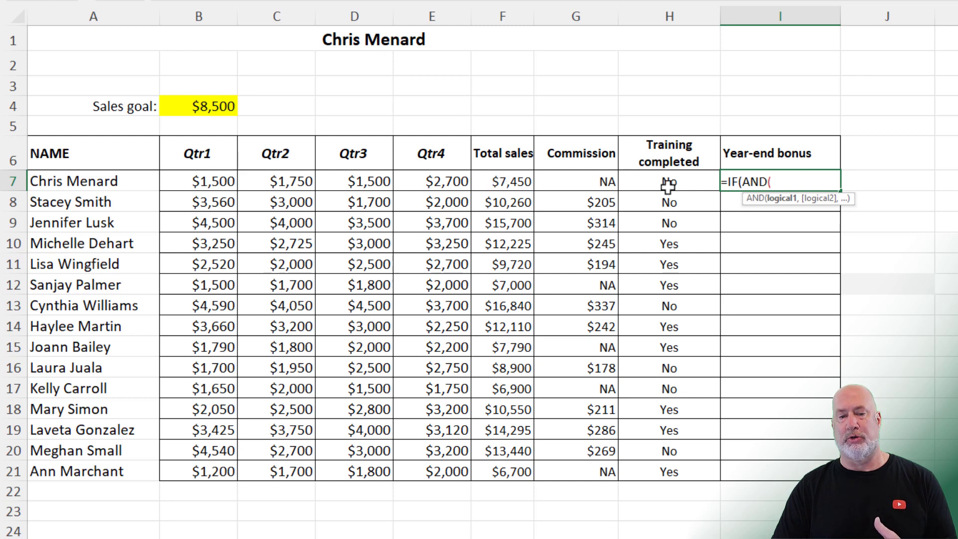
click(517, 186)
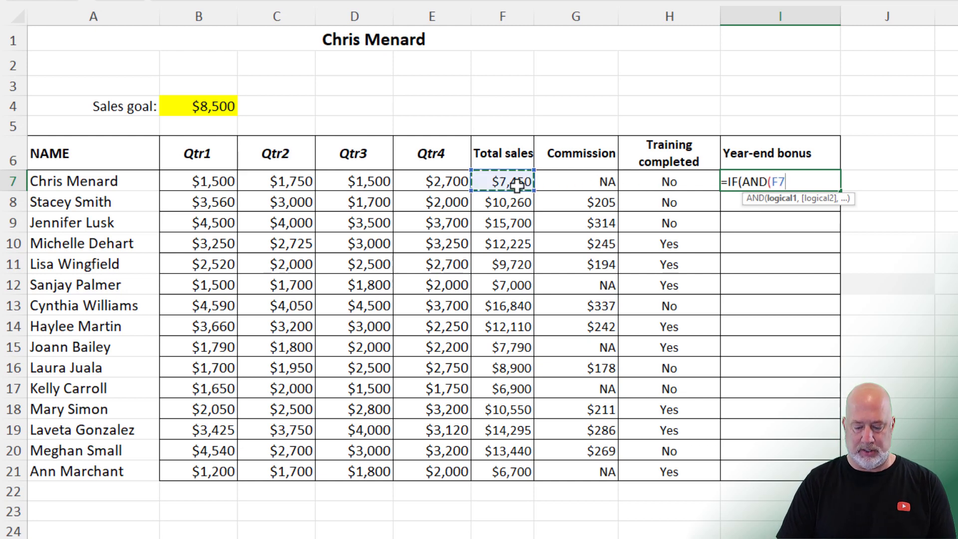
text(>)
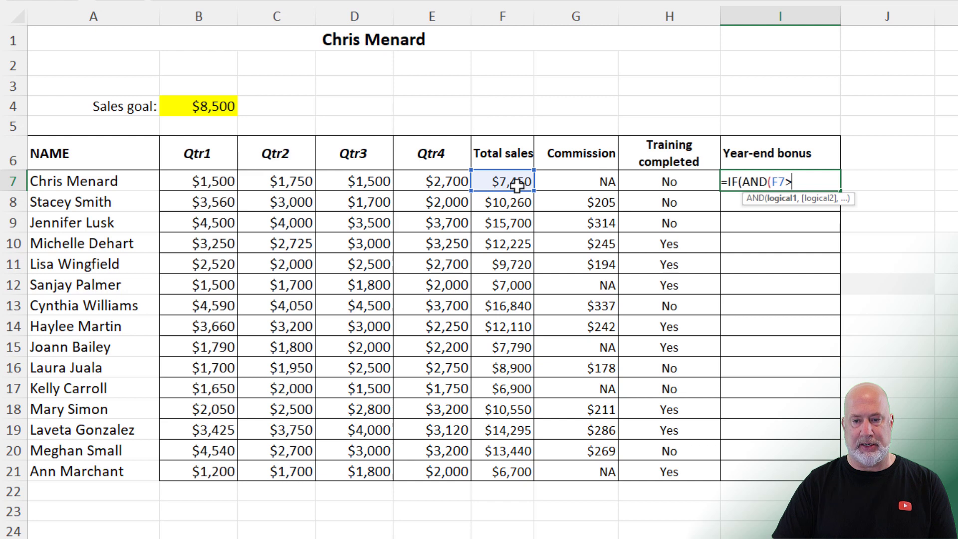
click(218, 110)
key(F4)
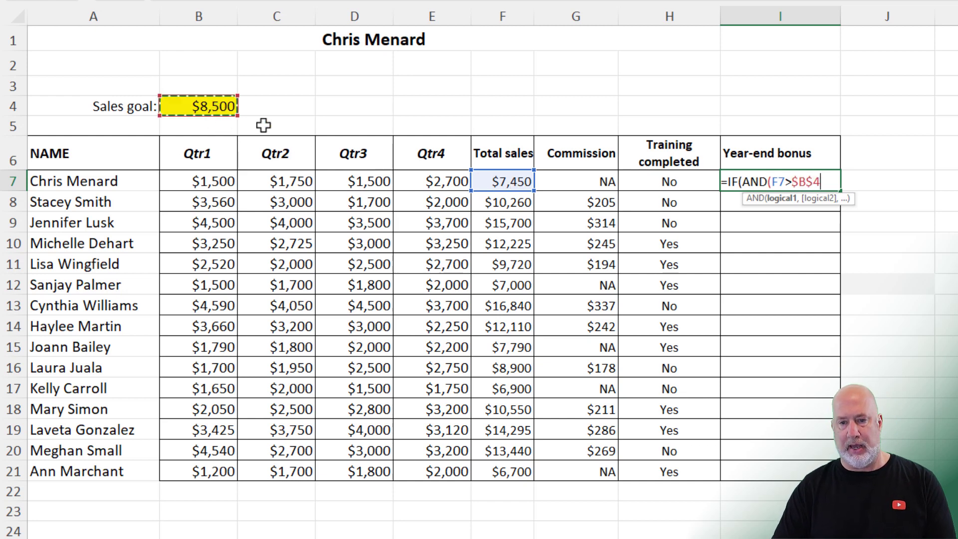
text(,)
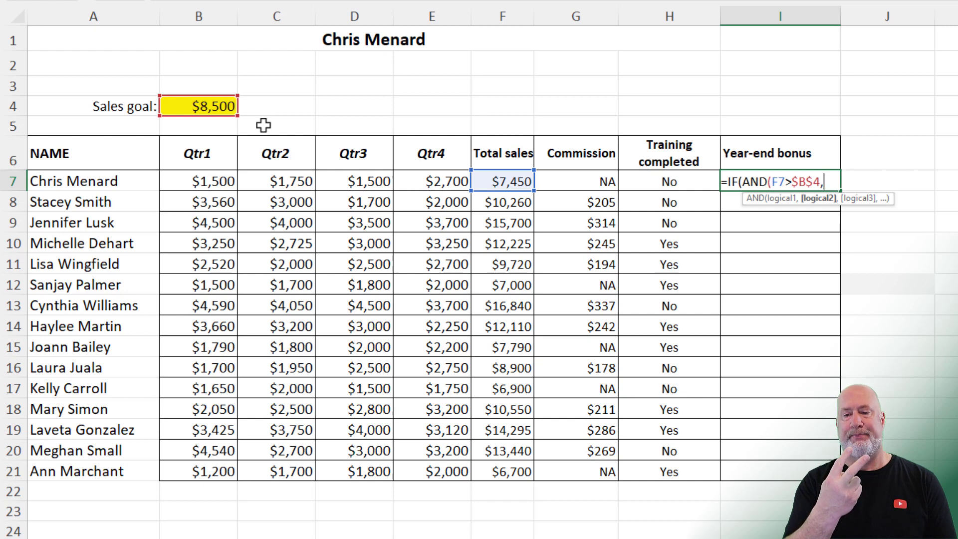
Add the H7="yes" condition, the 800 payout and "try again next year" text
click(649, 179)
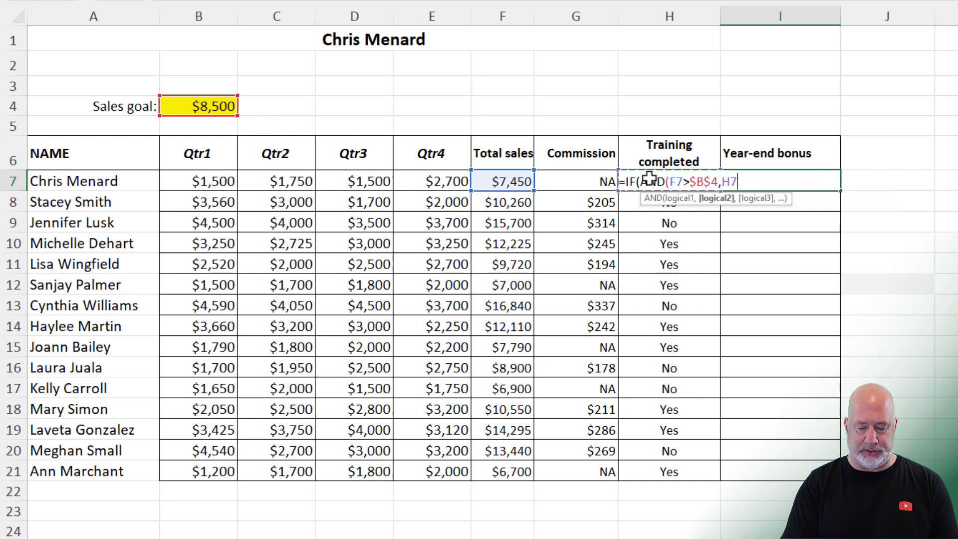
text(="yes )
text())
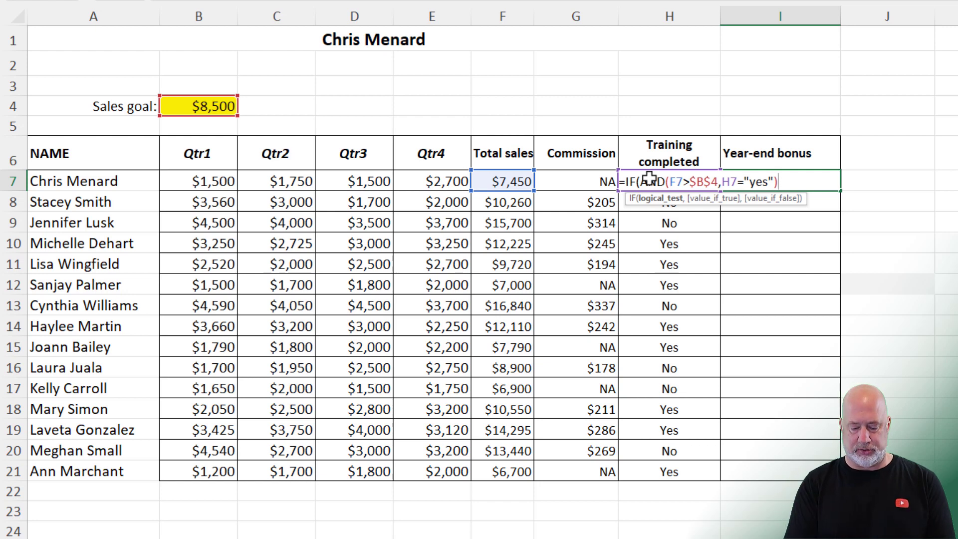
text(,)
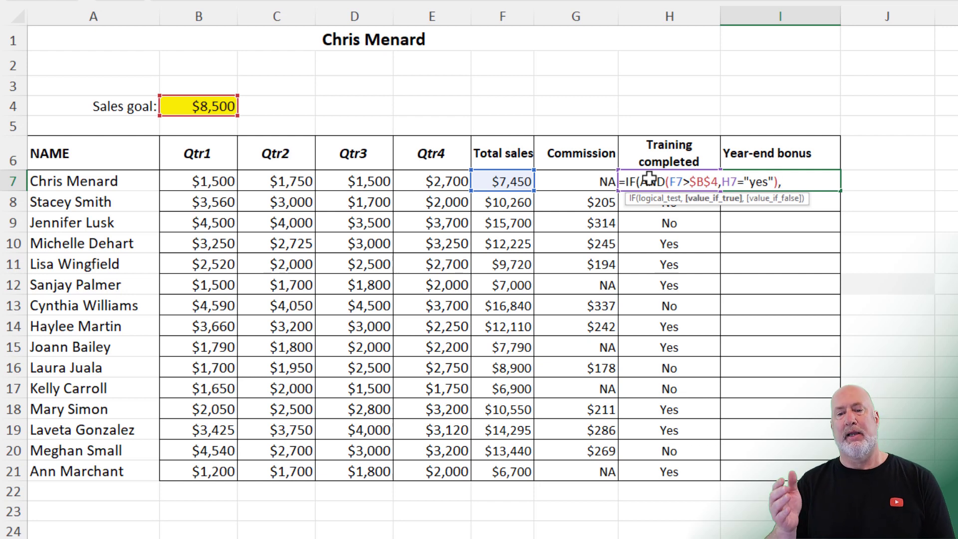
text(800,)
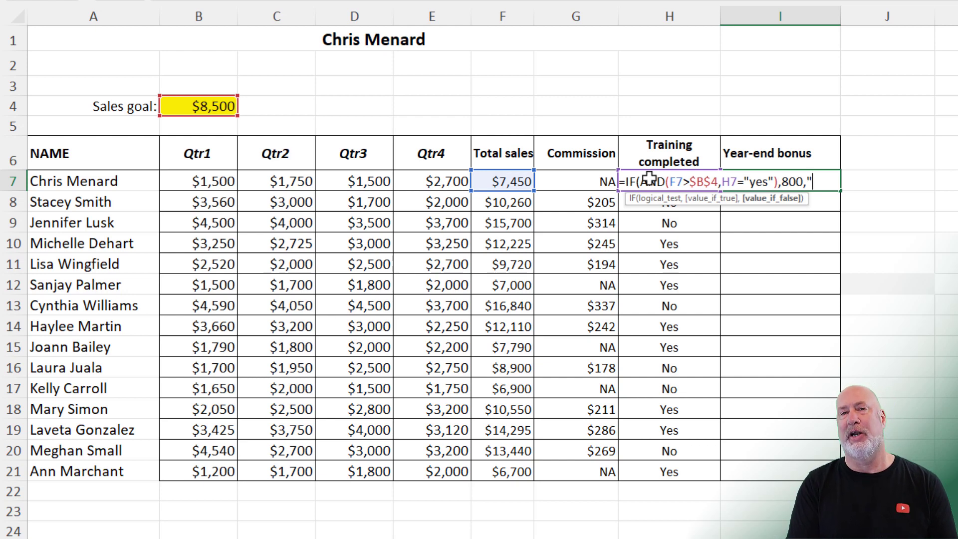
text(again n )
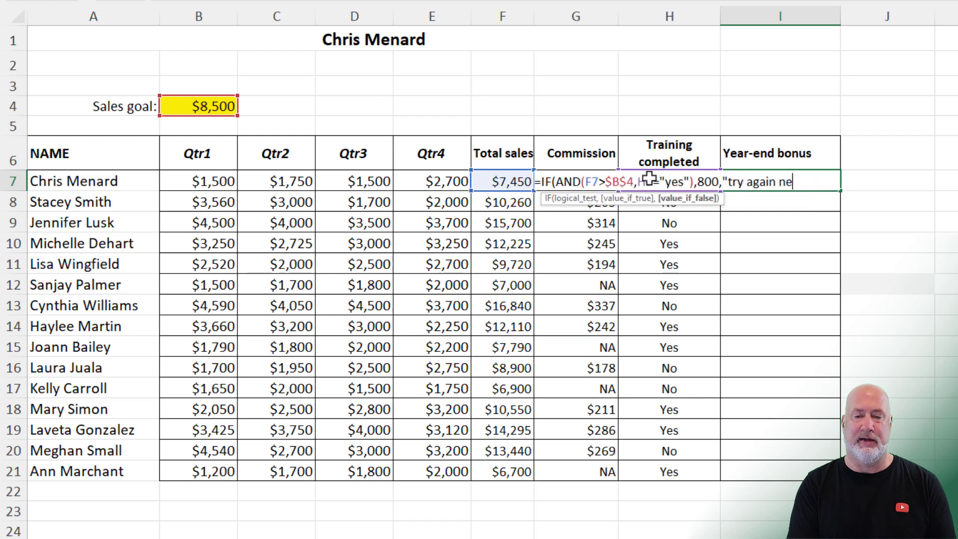
text(t year")
Commit the bonus formula with Excel's correction, fill it down to I21, and reopen I7
key(Return)
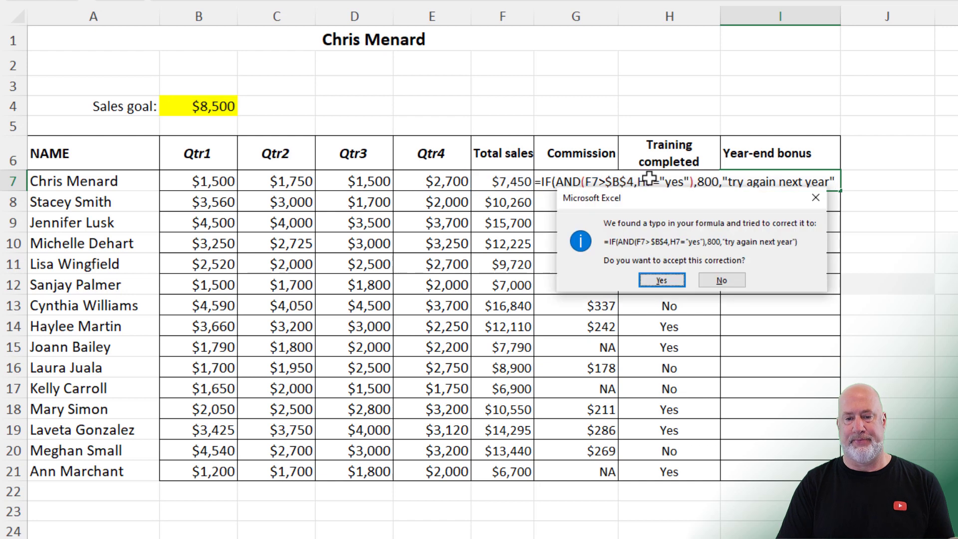
key(Return)
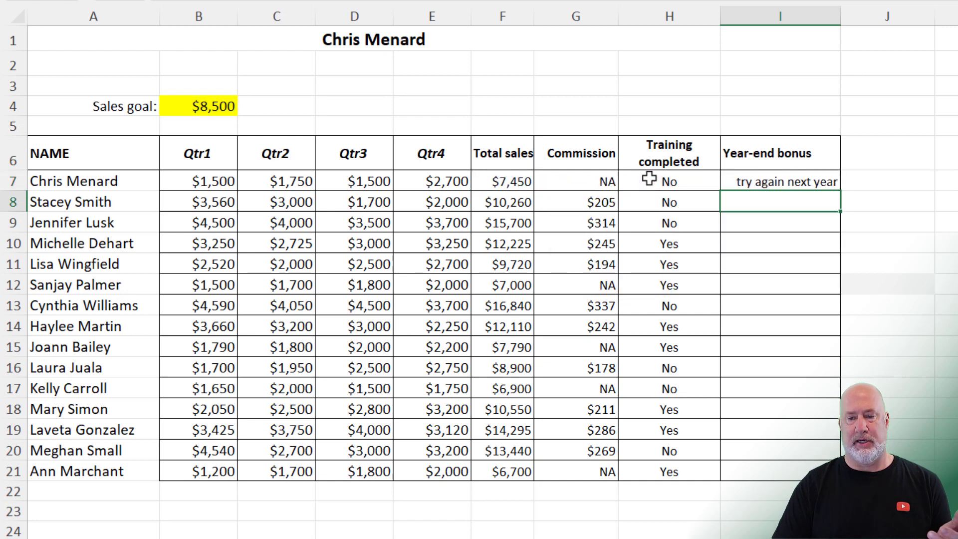
click(837, 185)
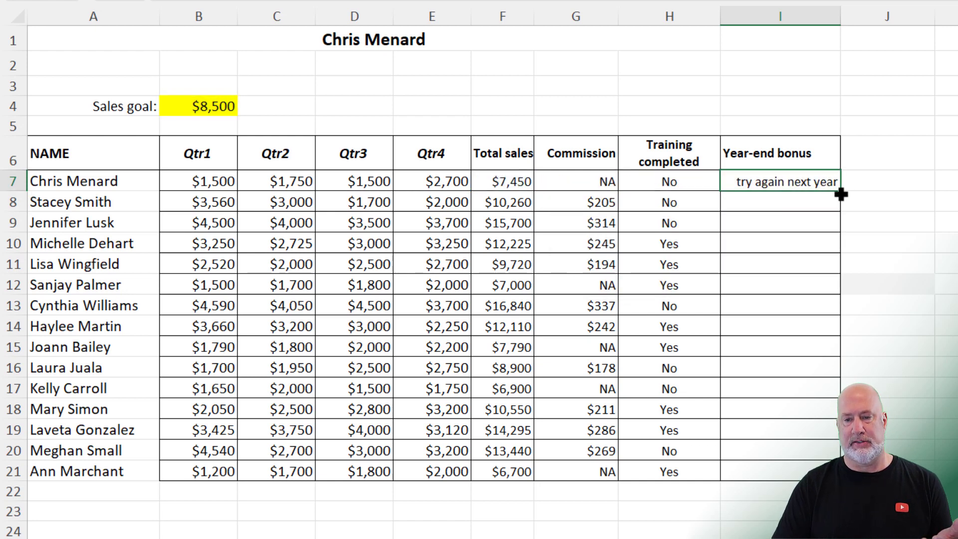
double_click(843, 191)
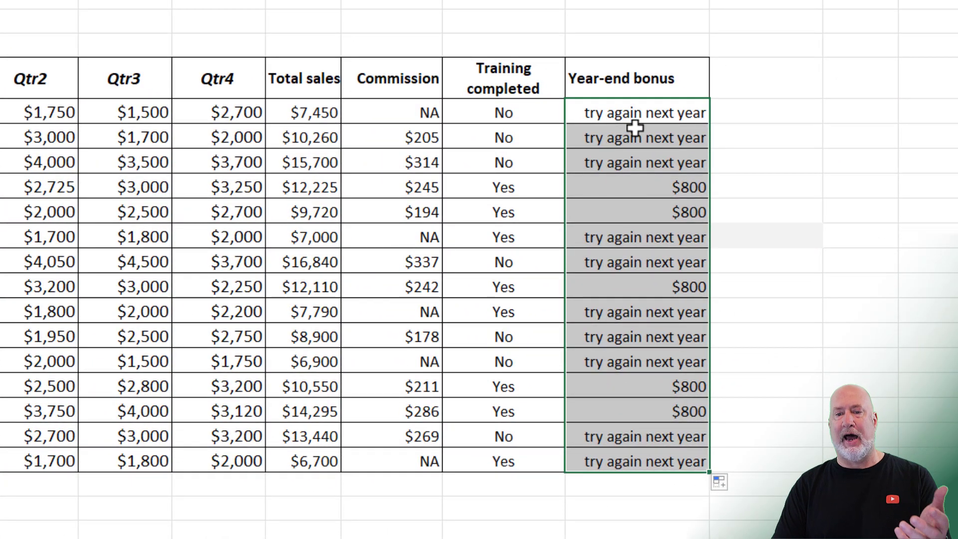
click(652, 114)
double_click(651, 114)
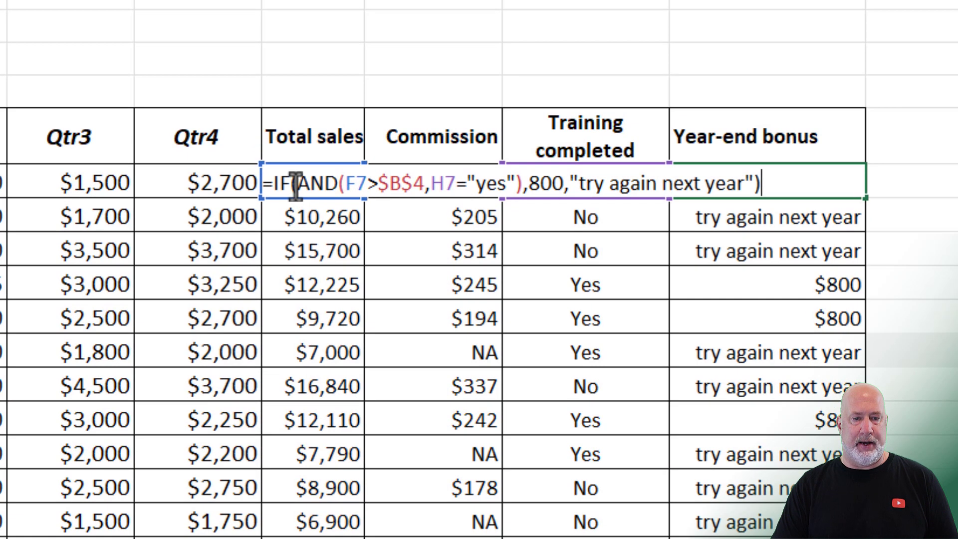
Inspect I7's IF logical test and both AND conditions, leaving the formula unchanged
click(321, 182)
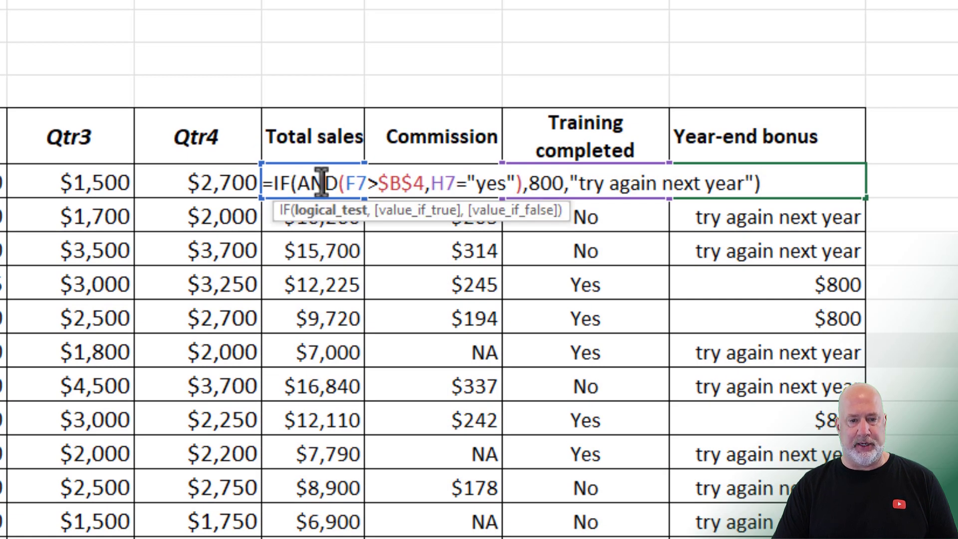
click(344, 213)
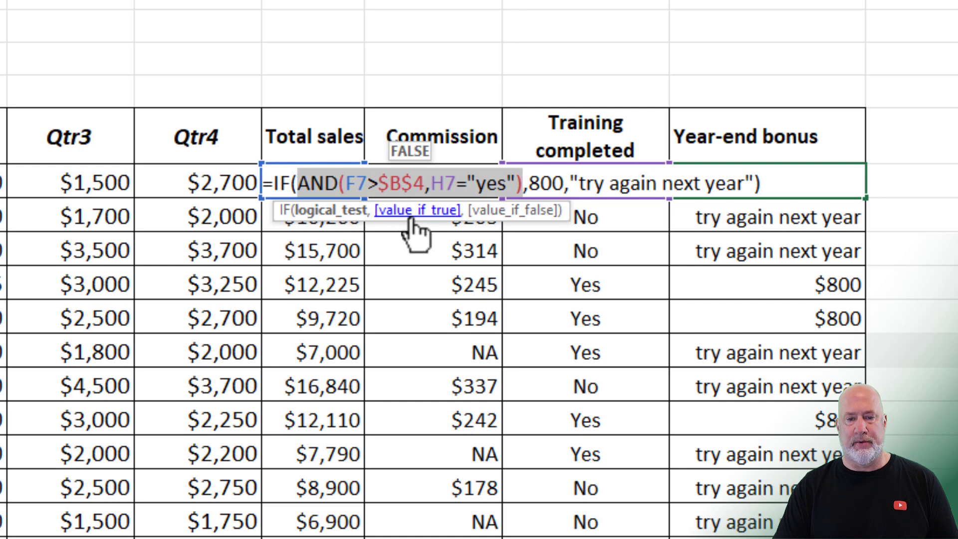
click(378, 185)
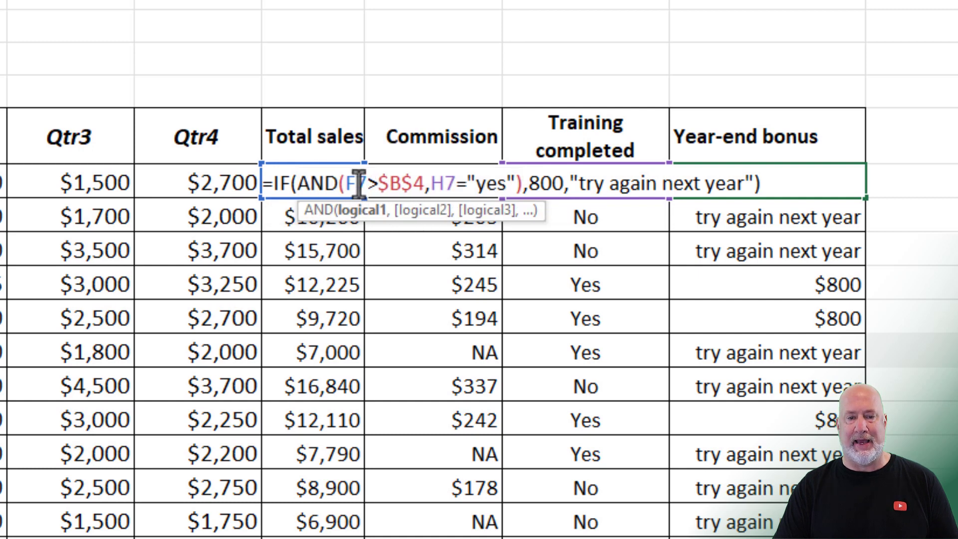
click(371, 217)
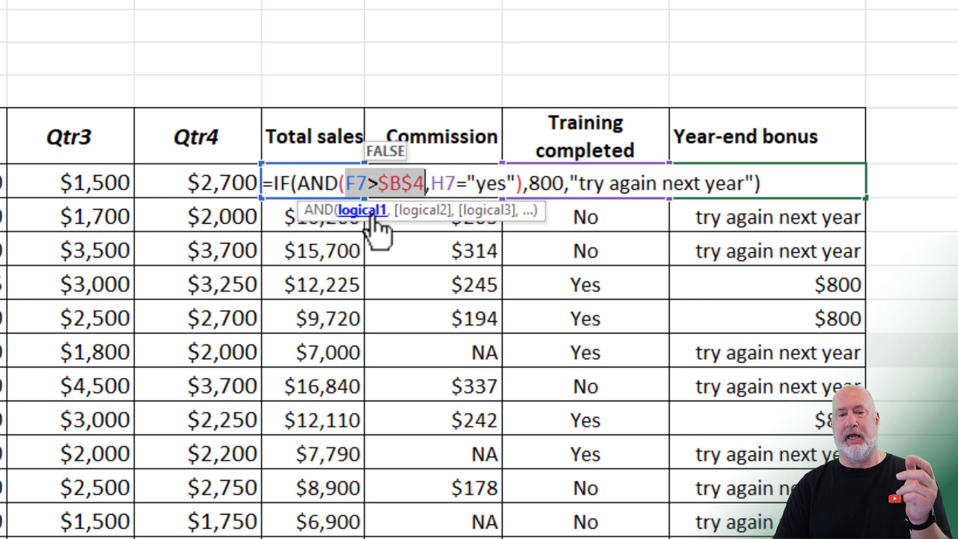
click(415, 217)
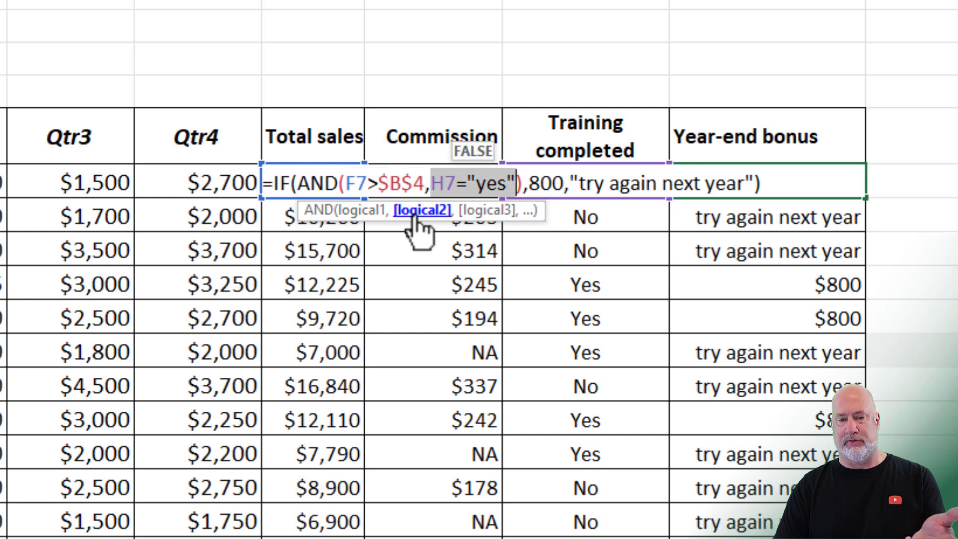
key(Escape)
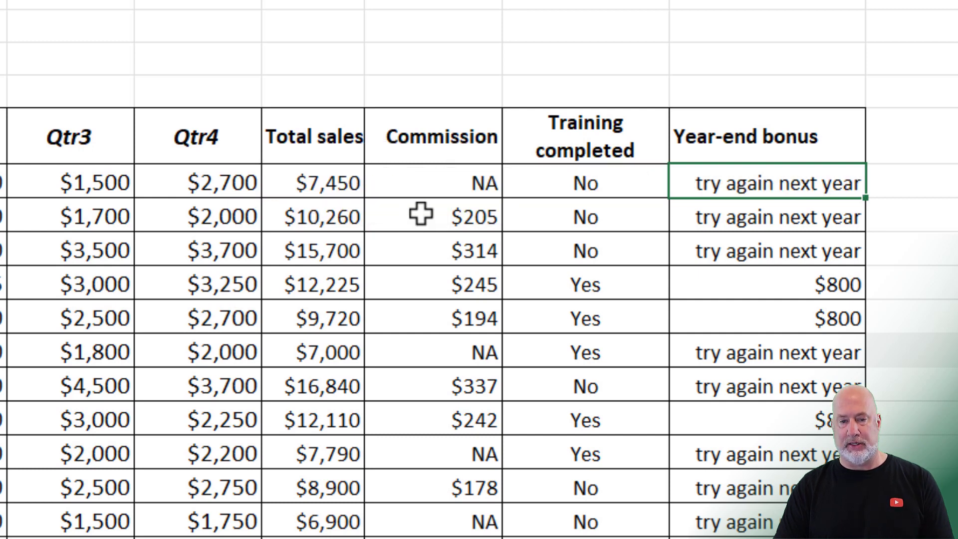
Set H7's training status to Yes and re-check I7's training and sales-goal conditions
click(613, 196)
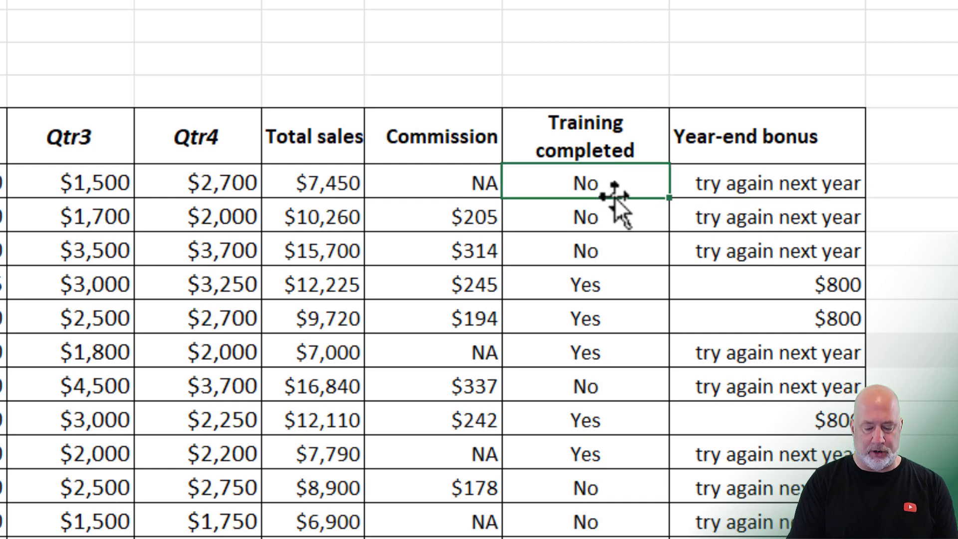
text(Yes)
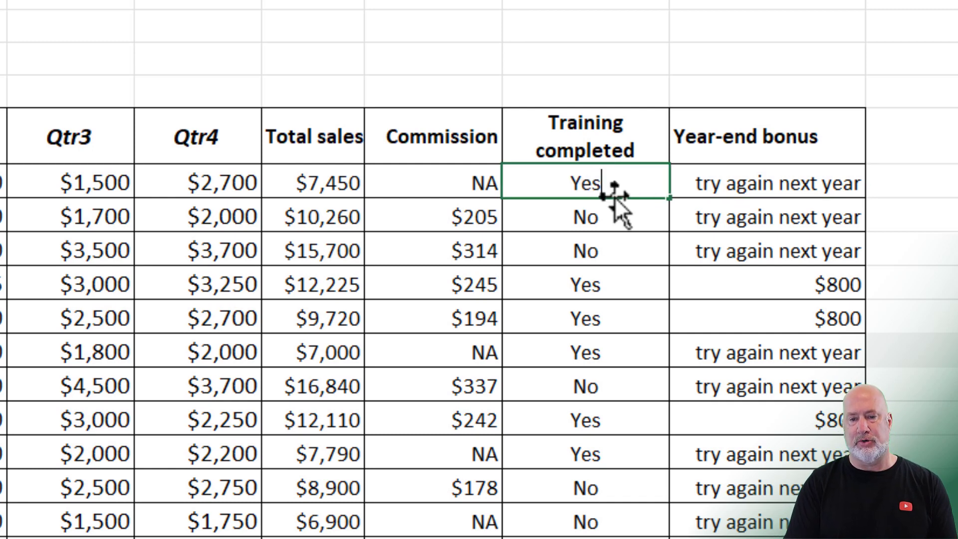
key(Return)
double_click(755, 188)
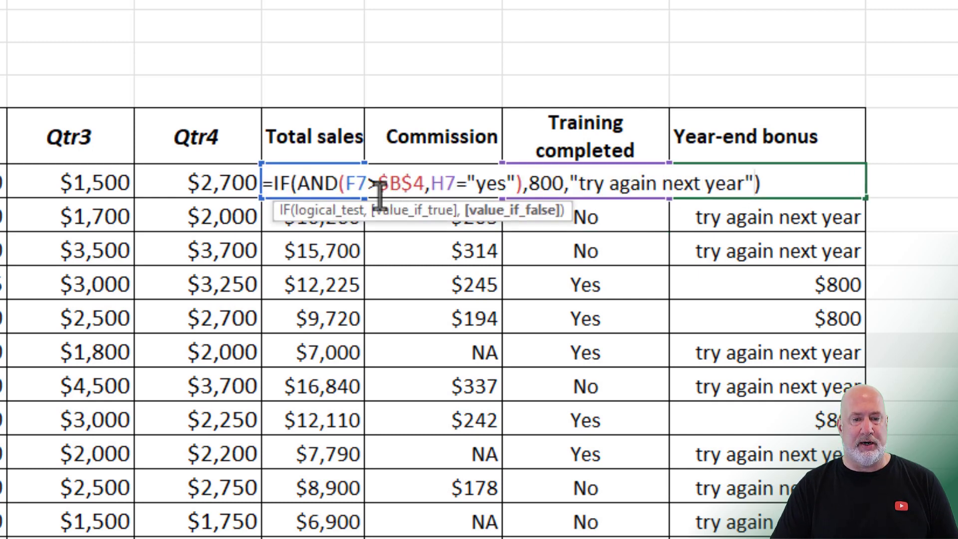
click(378, 185)
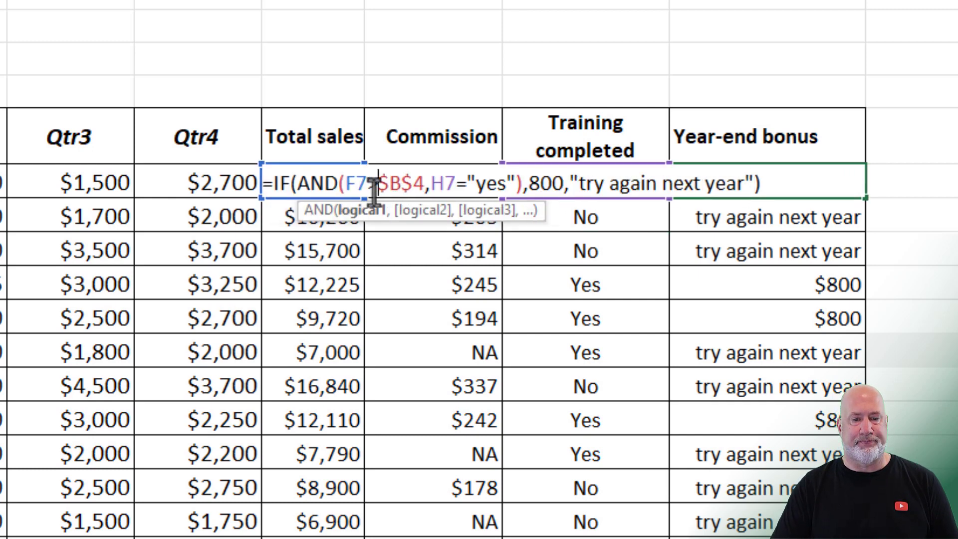
click(419, 220)
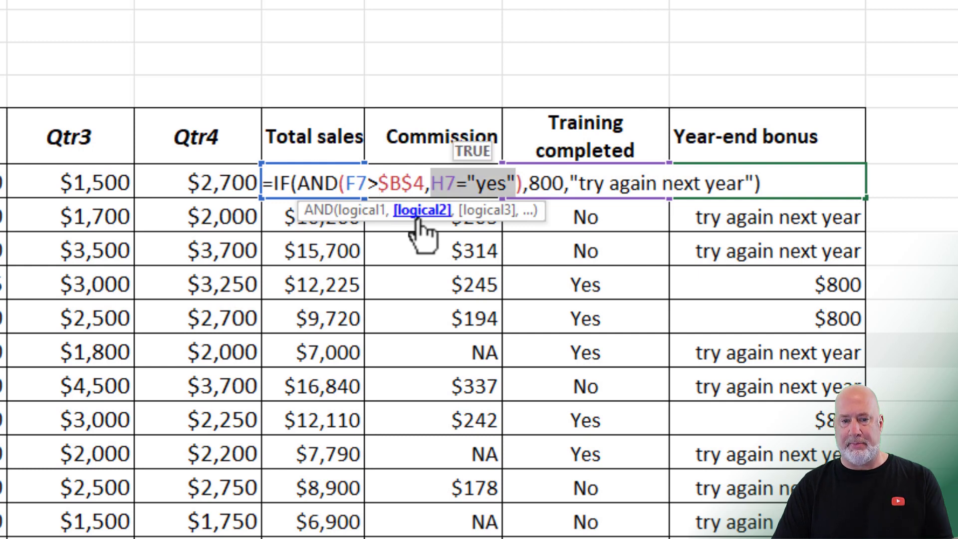
click(357, 219)
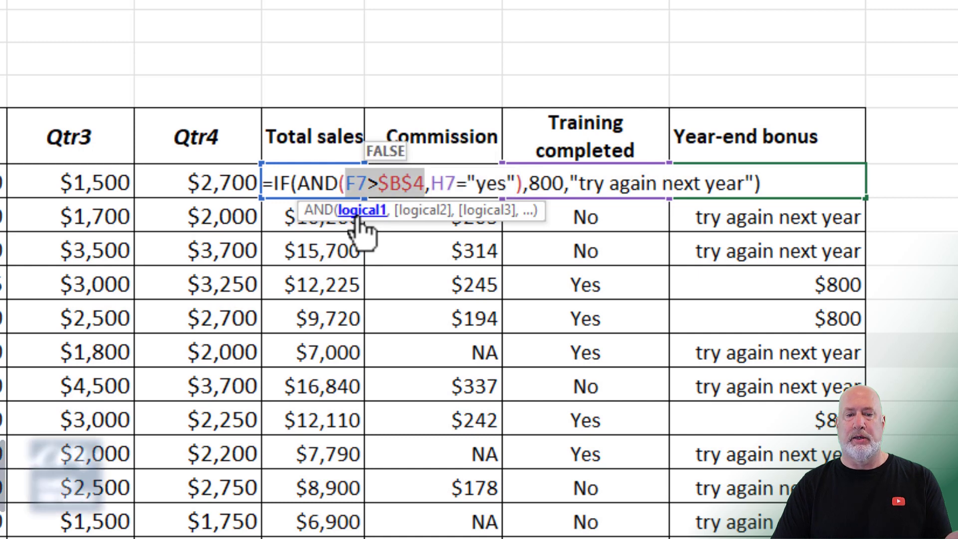